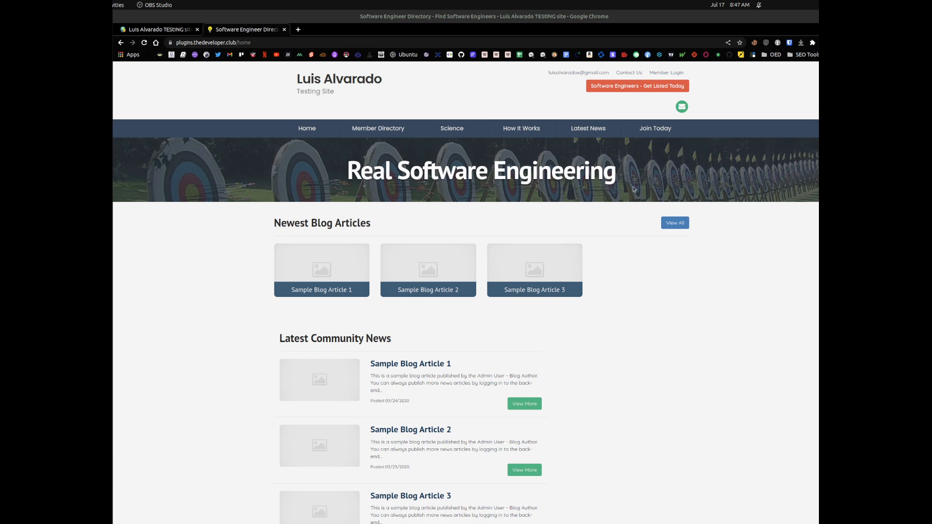
# - Compare the Main Menu entry in the admin menu list with the public home page's main navigation
pyautogui.click(174, 30)
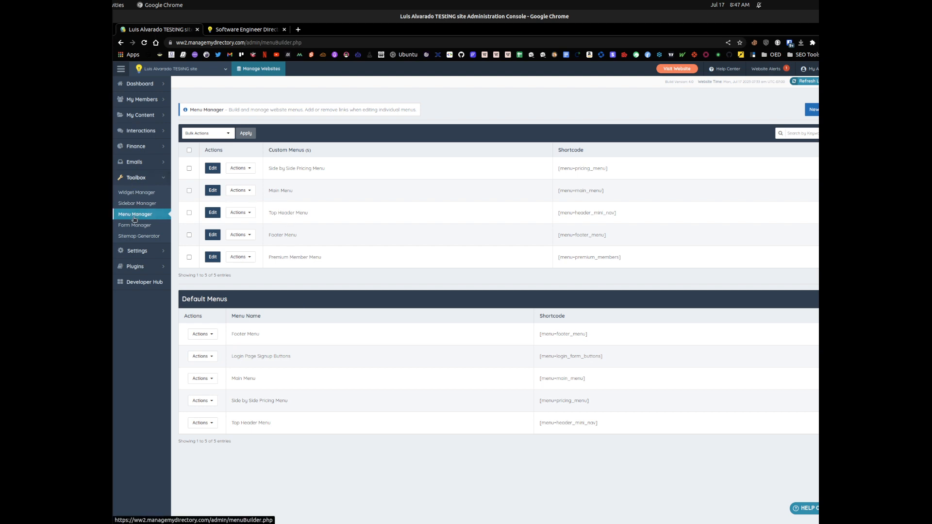
pyautogui.moveTo(267, 190); pyautogui.dragTo(294, 192)
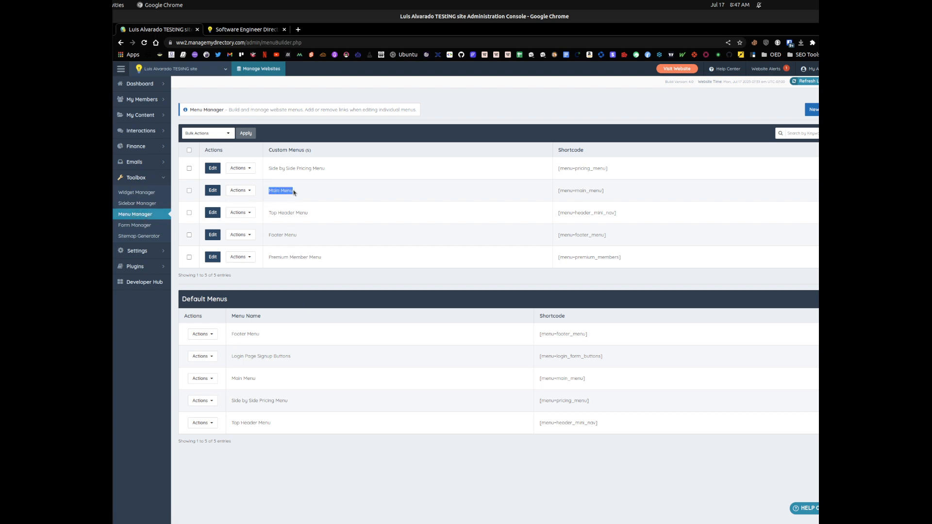
pyautogui.click(345, 189)
pyautogui.click(253, 30)
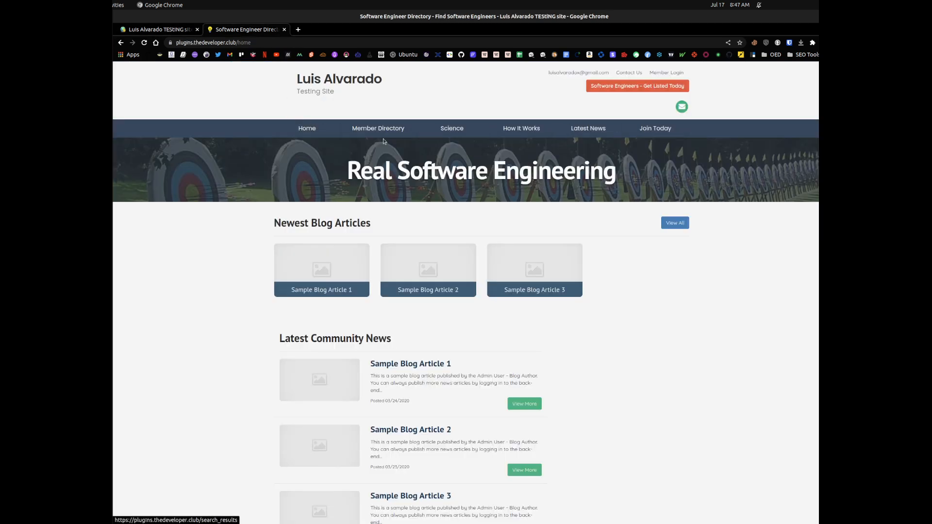
pyautogui.click(174, 30)
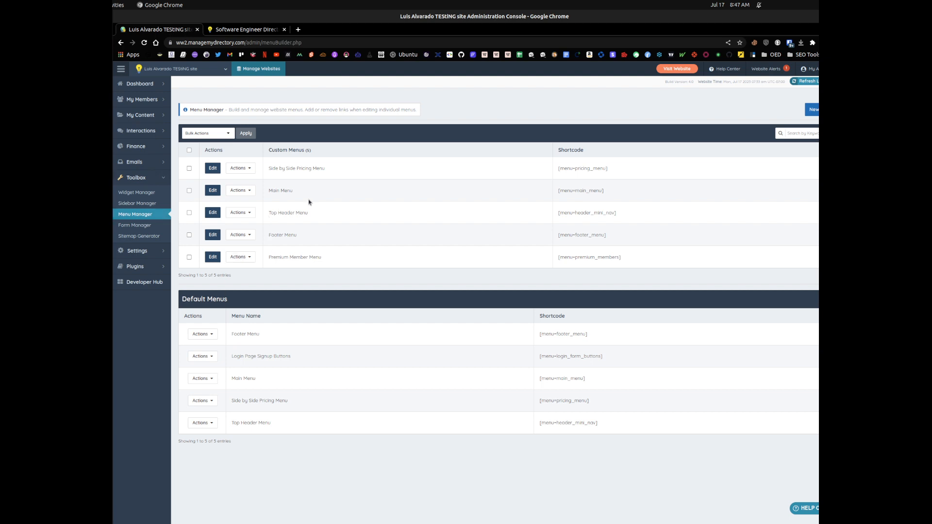
# - Reload the Menu Manager list and examine the Premium Menu and Bronze Menu entries
pyautogui.click(140, 214)
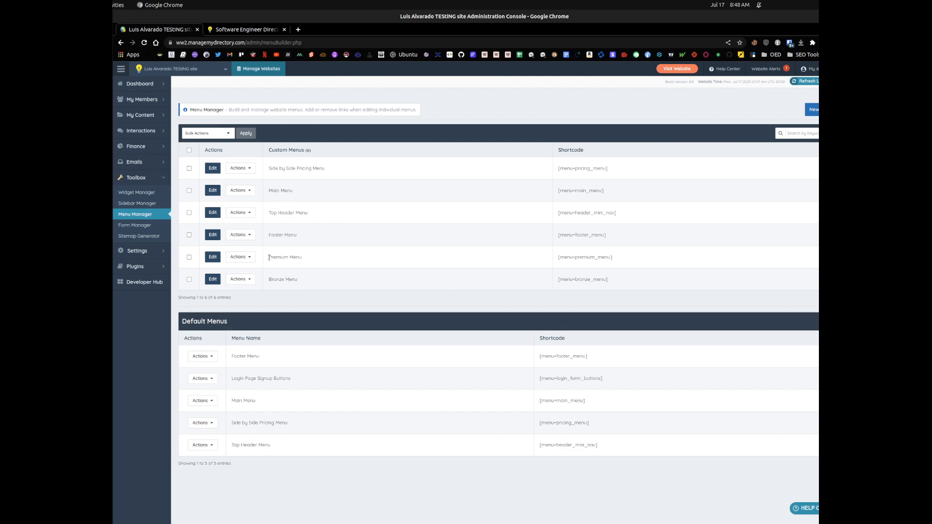
pyautogui.moveTo(269, 257); pyautogui.dragTo(317, 283)
pyautogui.click(315, 258)
pyautogui.click(367, 256)
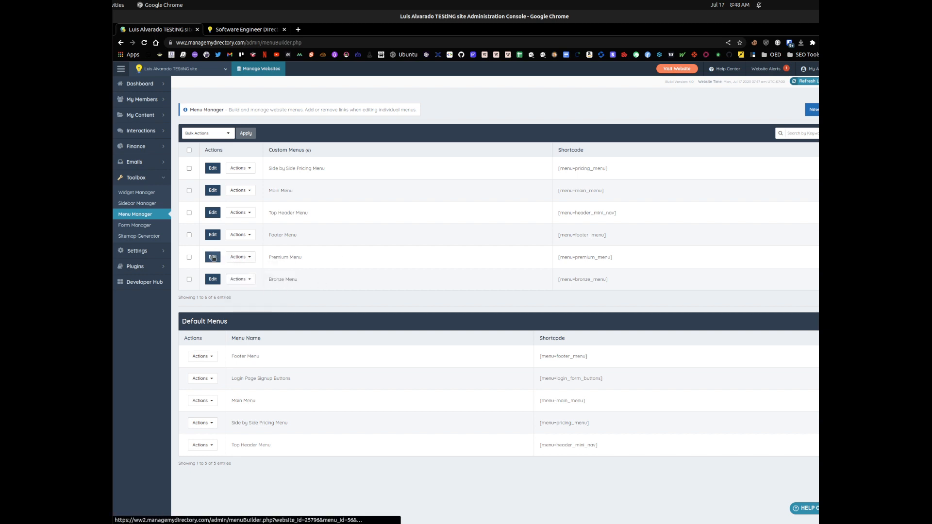
# - Open the Premium Menu and examine its links, menu name and system name
pyautogui.click(213, 258)
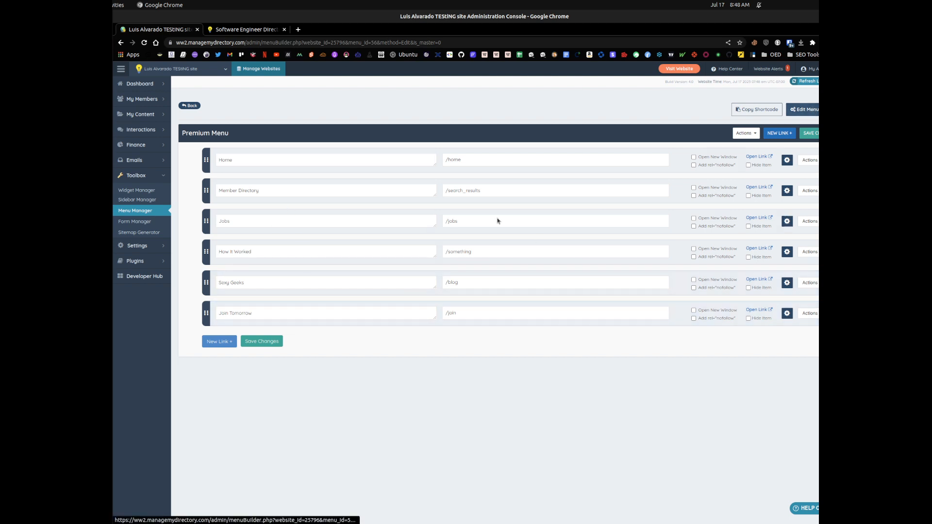
pyautogui.click(823, 110)
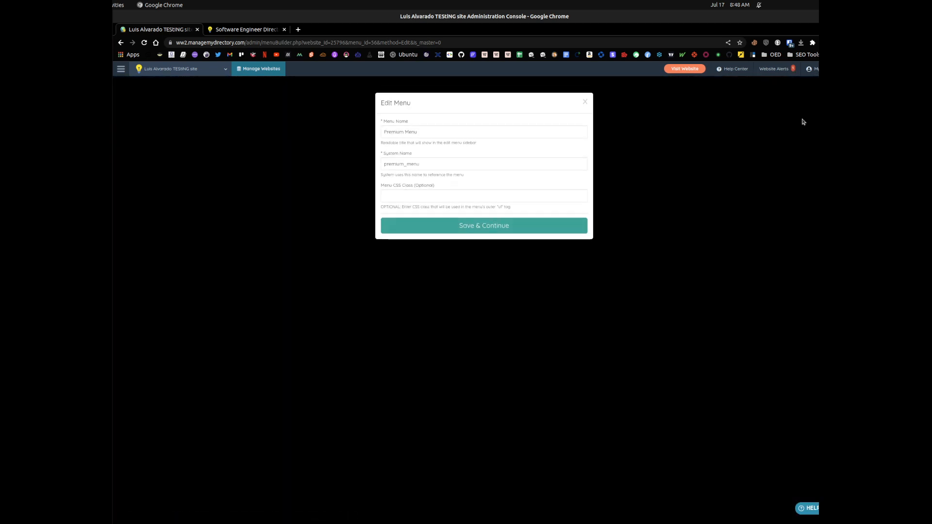
pyautogui.click(764, 198)
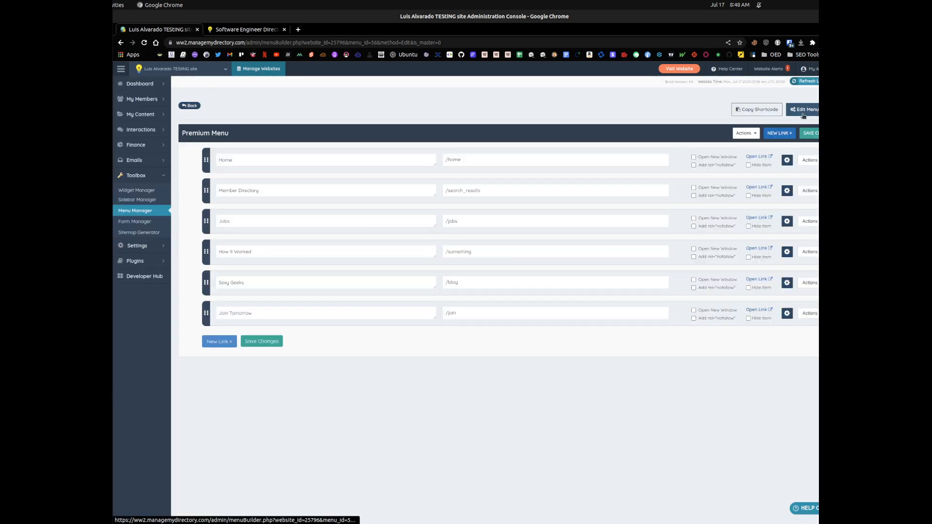
pyautogui.click(816, 112)
pyautogui.moveTo(438, 166); pyautogui.dragTo(372, 165)
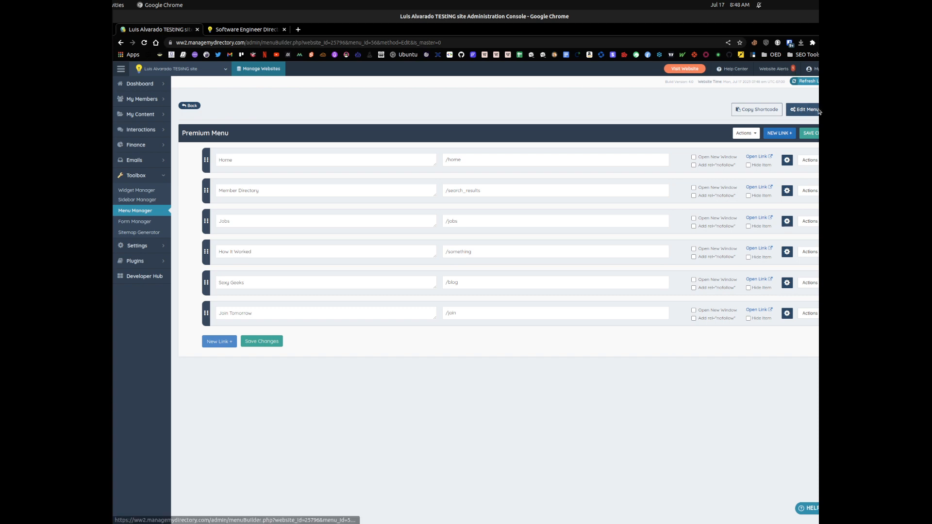
pyautogui.click(804, 111)
pyautogui.click(421, 130)
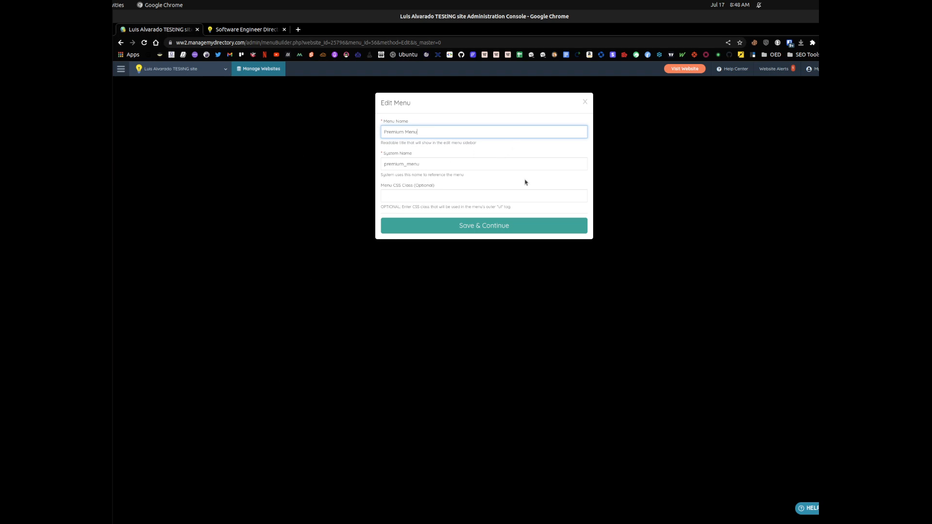
pyautogui.moveTo(418, 164); pyautogui.dragTo(385, 161)
pyautogui.click(404, 165)
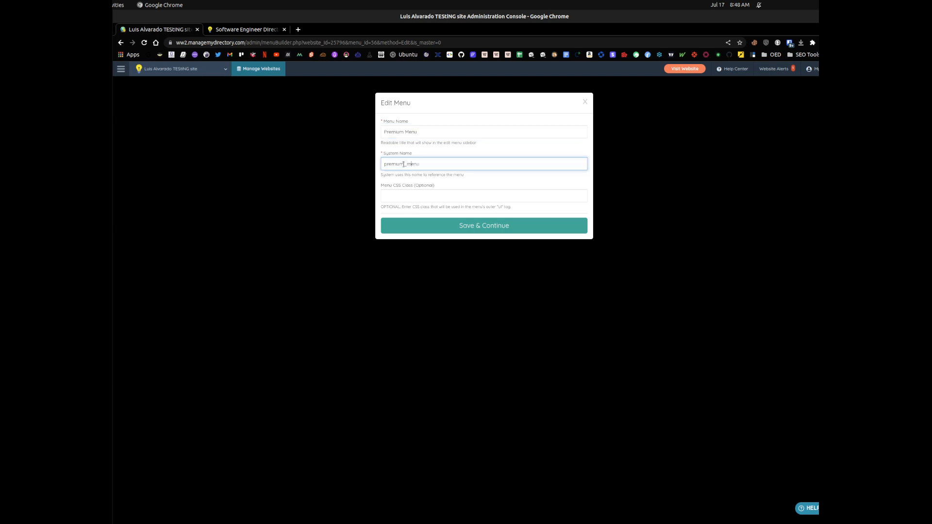
pyautogui.click(432, 319)
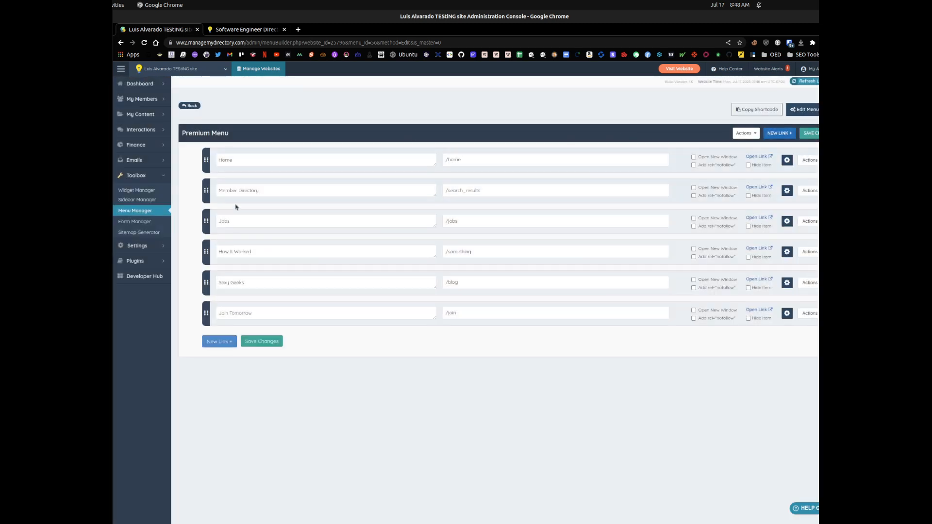
# - Open the Bronze Menu and try nesting the Here Be Dragons link under Cat Pics, restoring its original level
pyautogui.click(158, 215)
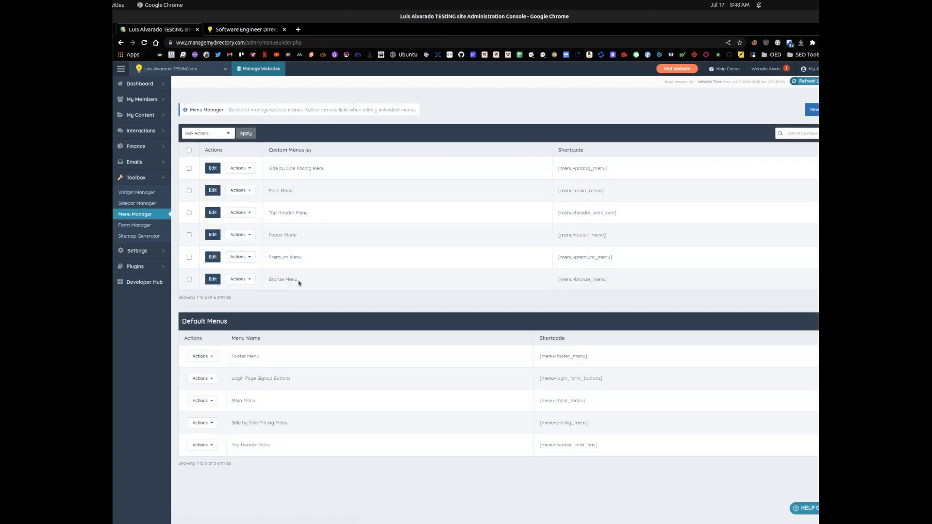
pyautogui.click(214, 280)
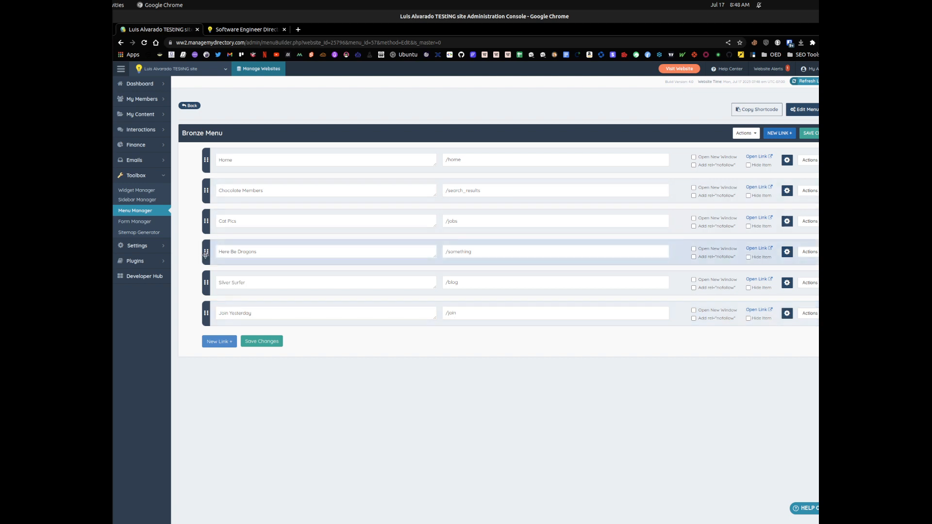
pyautogui.moveTo(206, 253); pyautogui.dragTo(233, 262)
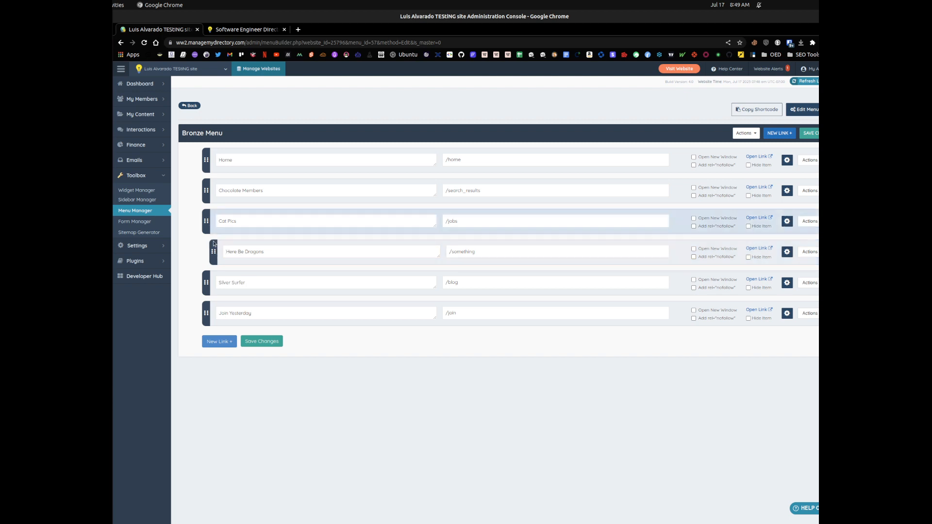
pyautogui.moveTo(211, 258)
pyautogui.mouseDown()
pyautogui.moveTo(203, 259)
pyautogui.moveTo(212, 262)
pyautogui.mouseUp()
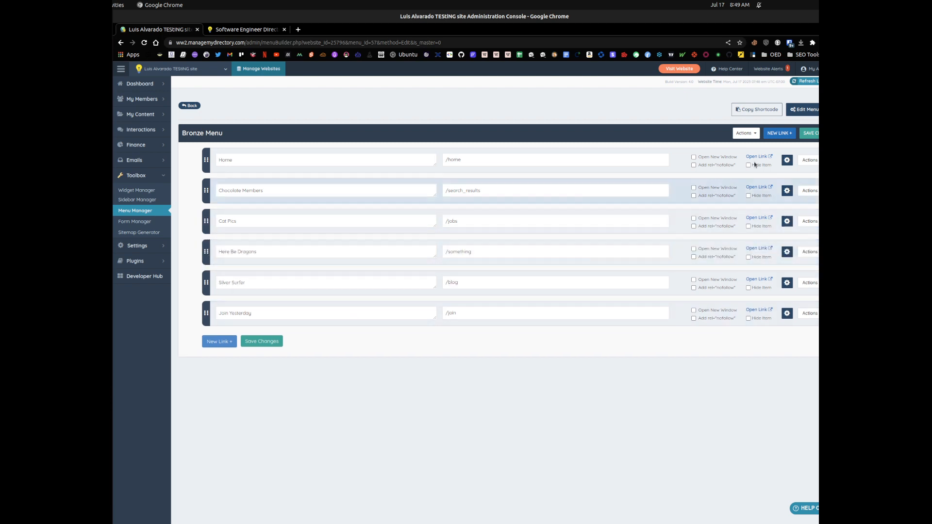
# - Check the Bronze Menu's settings and reload the public home page to view its main navigation
pyautogui.click(818, 108)
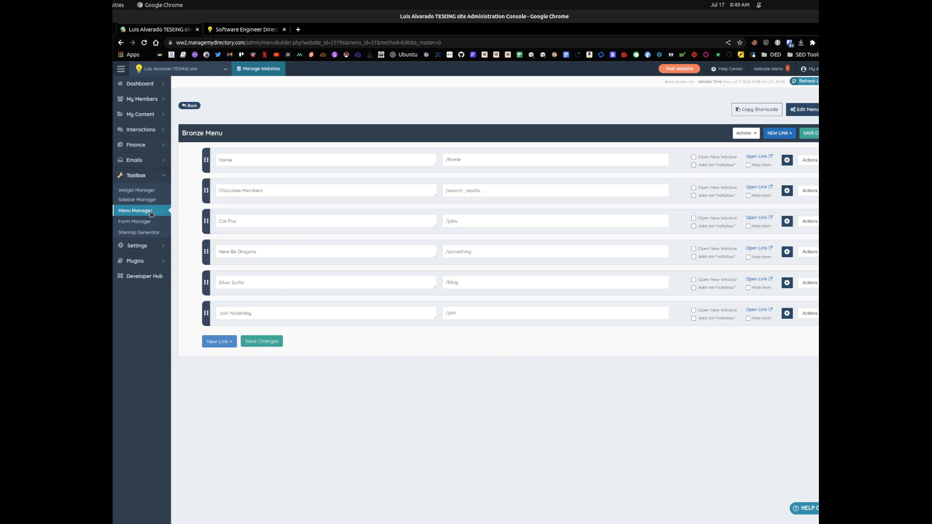
pyautogui.click(149, 214)
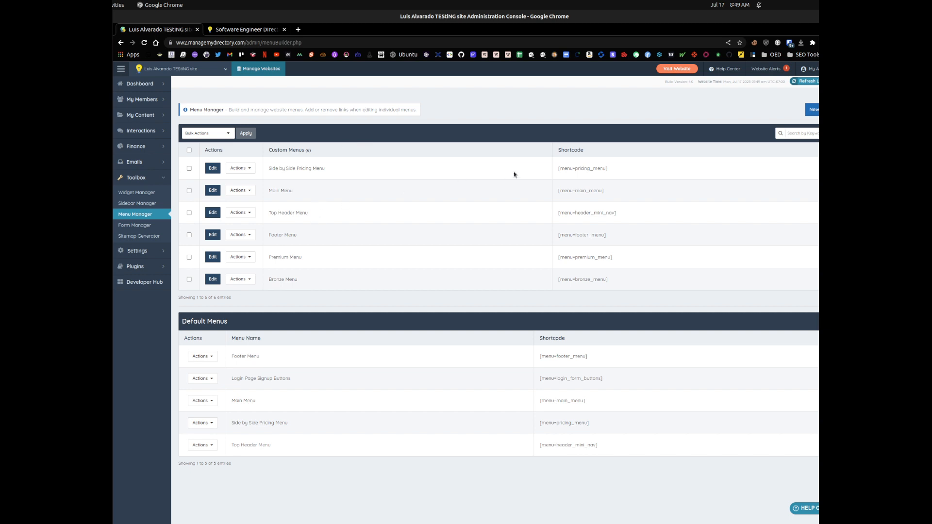
pyautogui.hotkey('ctrl', 'Tab')
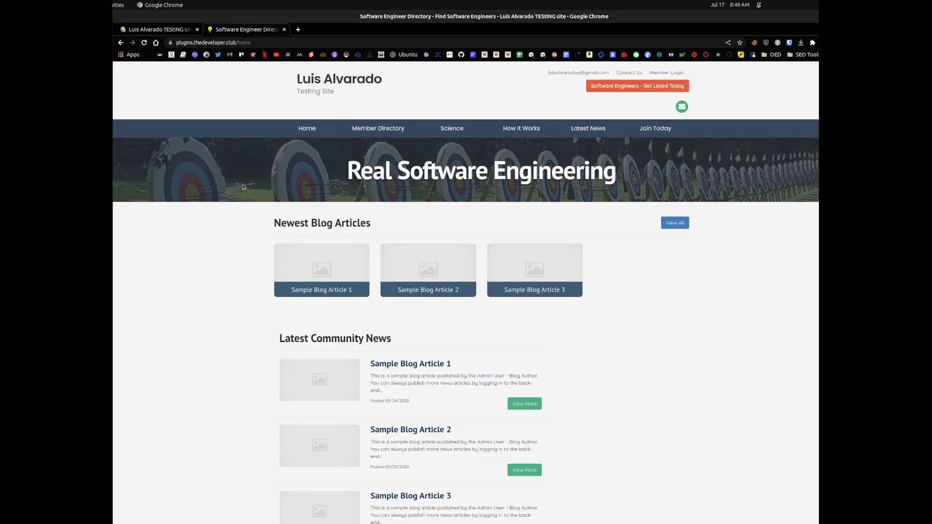
pyautogui.click(145, 43)
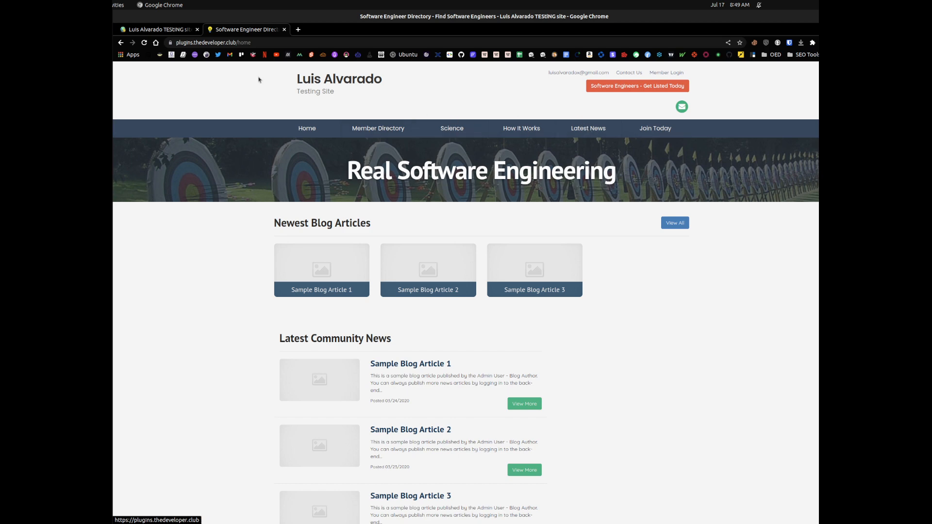
pyautogui.click(164, 28)
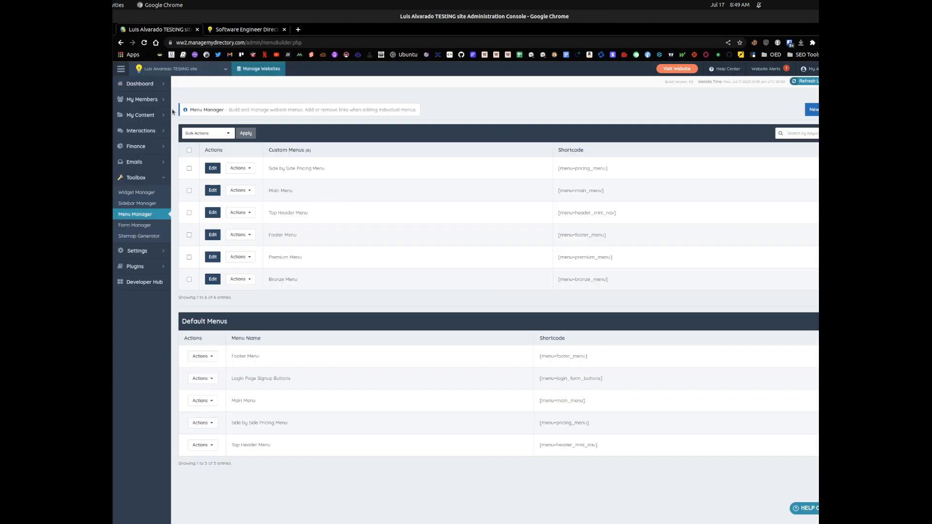
# - Open the membership plans and list the members on the Premium plan
pyautogui.moveTo(142, 100)
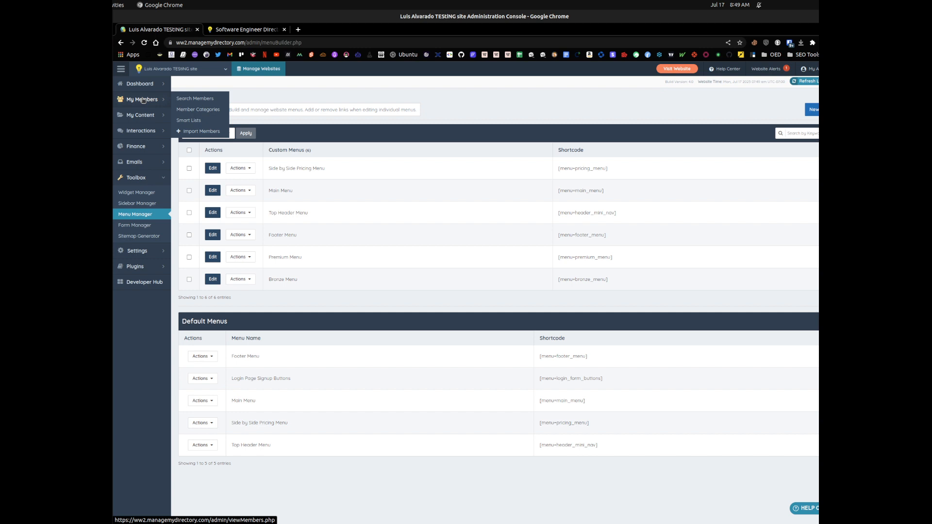
pyautogui.moveTo(146, 150)
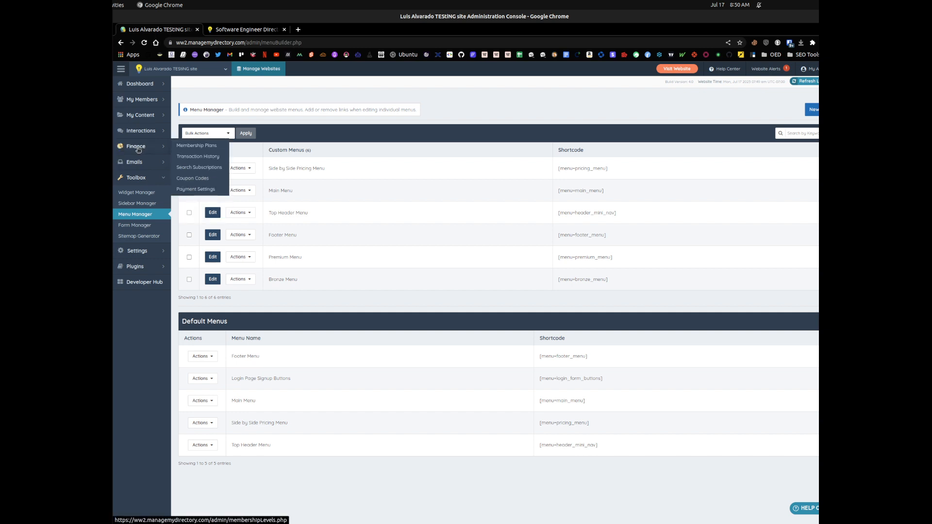
pyautogui.click(202, 147)
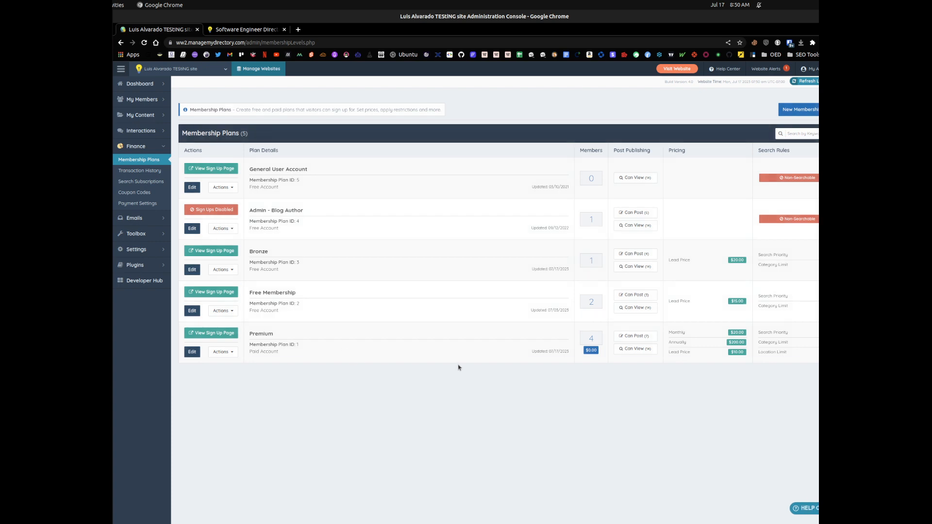
pyautogui.doubleClick(252, 333)
pyautogui.click(402, 337)
pyautogui.click(592, 340)
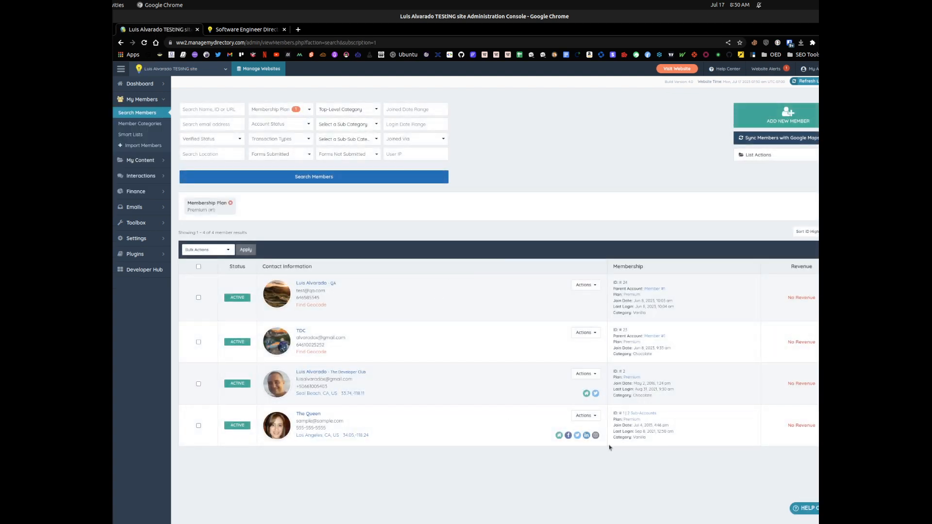
# - Examine the account actions available for the last two members in the Premium list
pyautogui.click(585, 416)
pyautogui.click(584, 415)
pyautogui.click(584, 374)
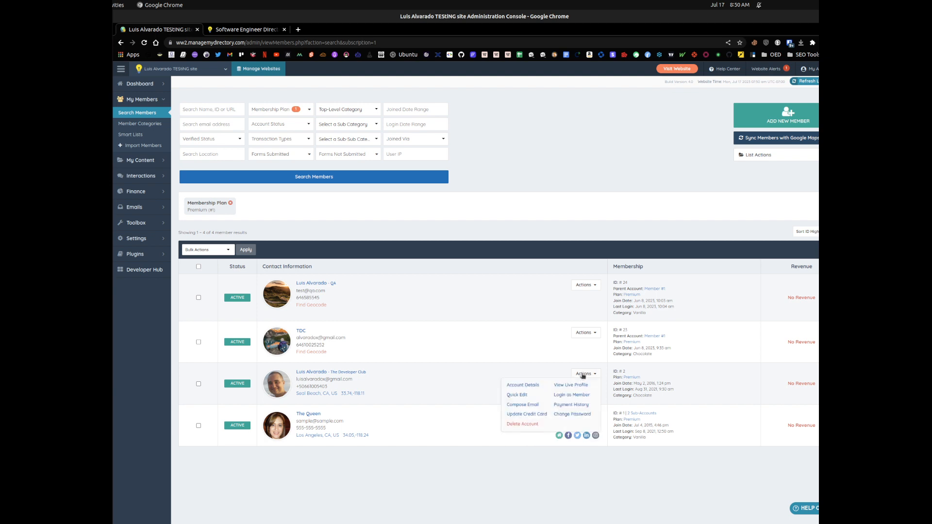
pyautogui.click(583, 416)
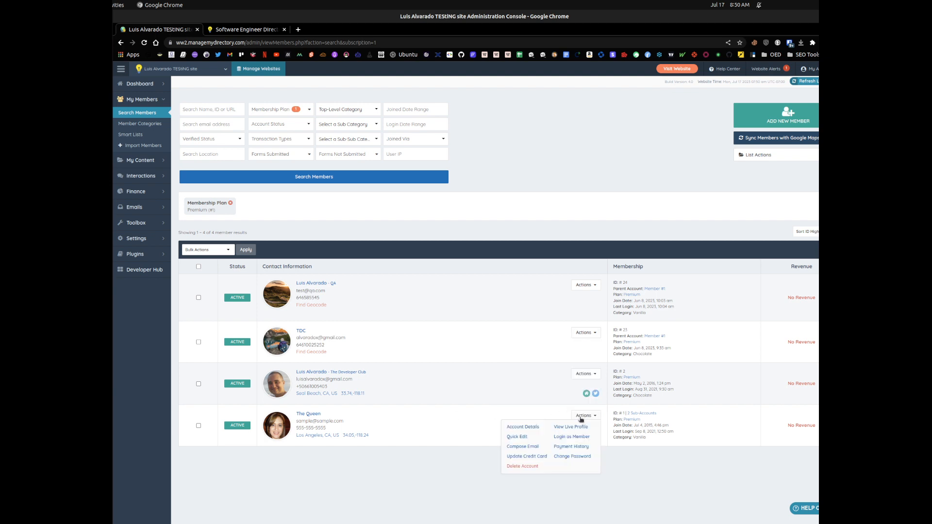
pyautogui.click(395, 478)
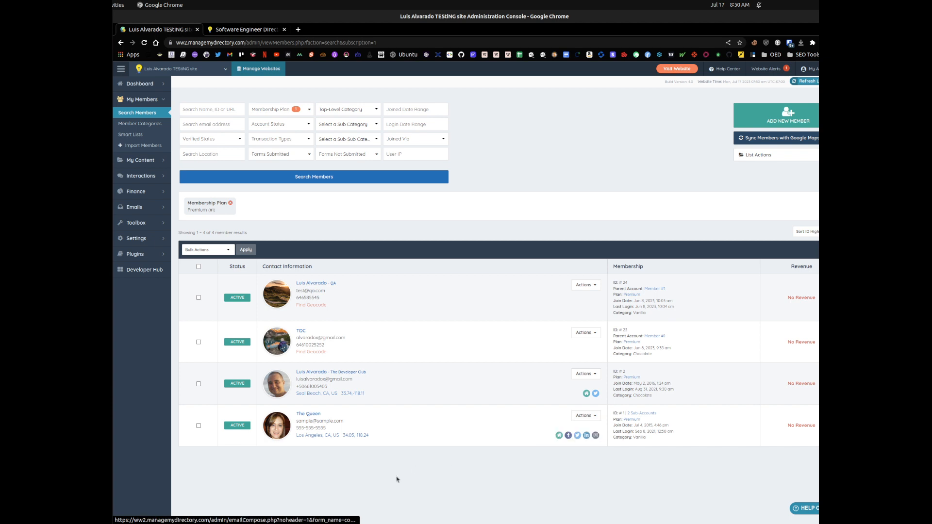
# - Open the public site's home page in widget edit mode and open the Bootstrap Theme - Header - Main Menu widget in the admin
pyautogui.click(677, 69)
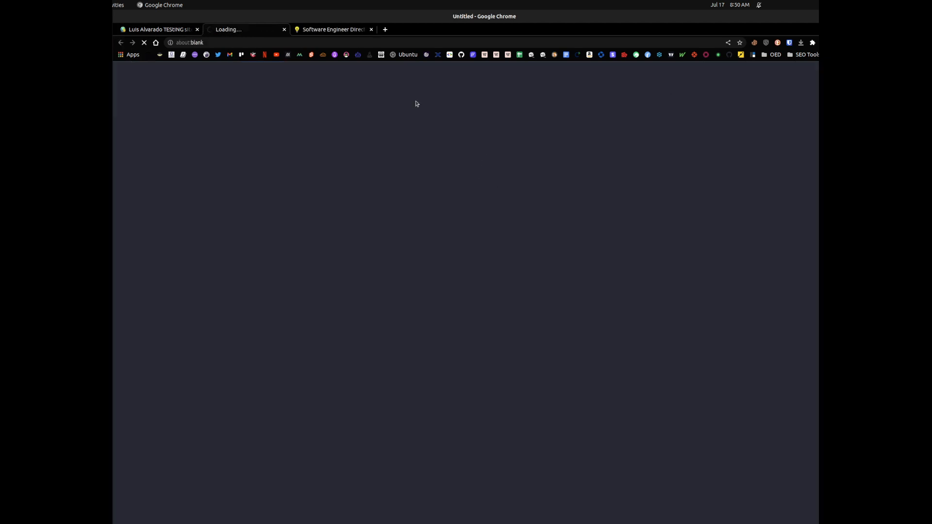
pyautogui.click(179, 28)
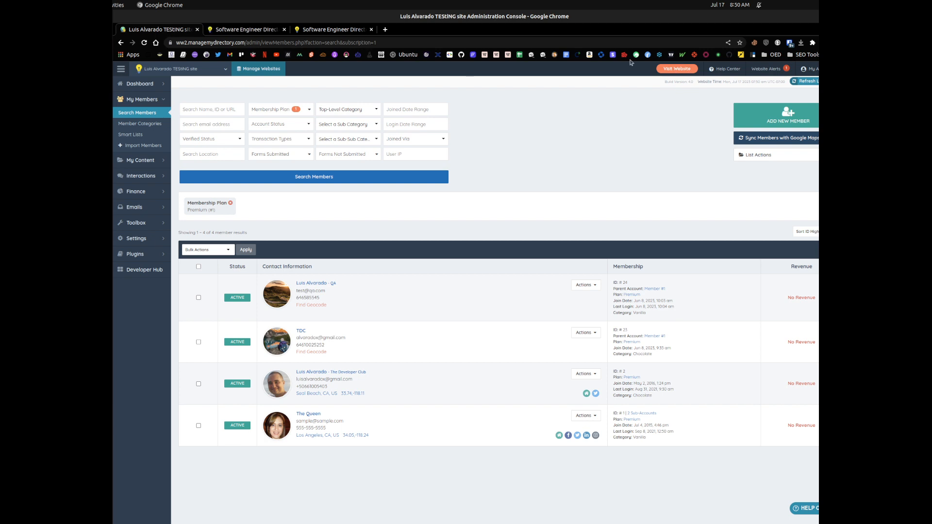
pyautogui.click(235, 28)
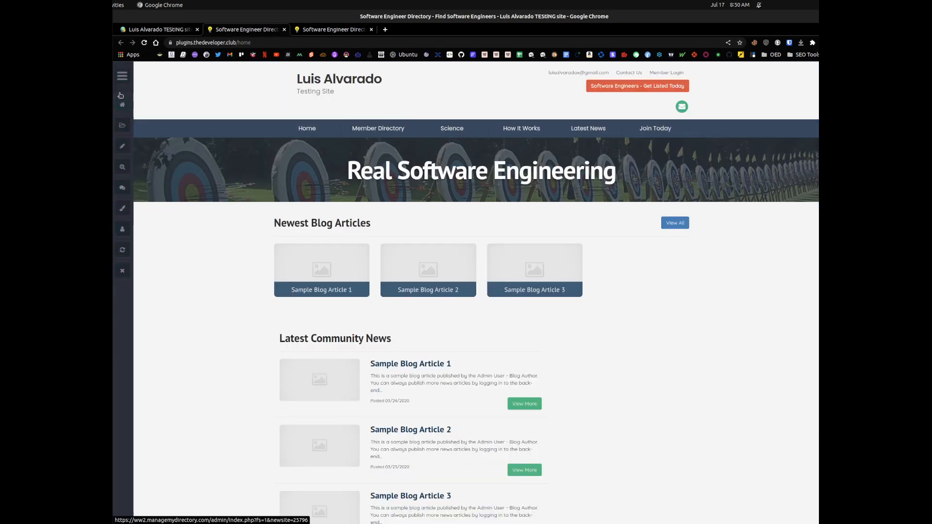
pyautogui.click(122, 168)
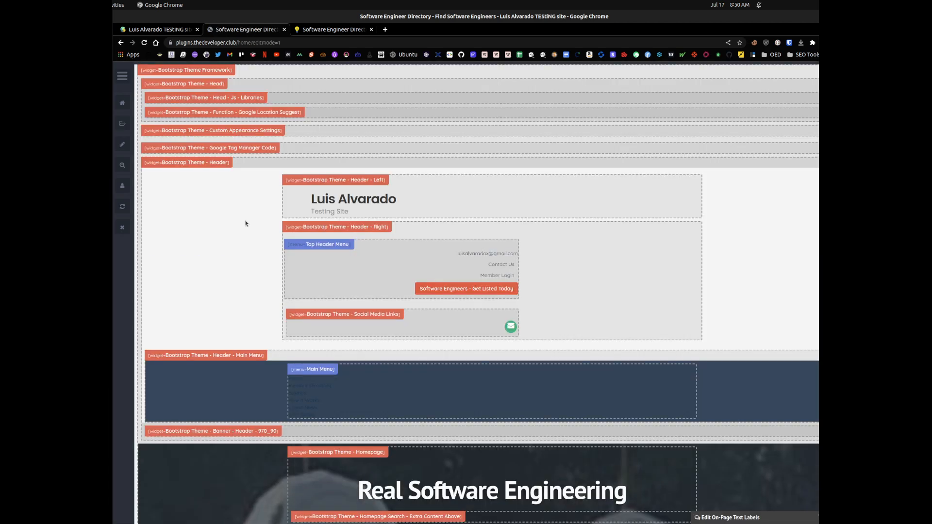
pyautogui.scroll(-3, 260, 343)
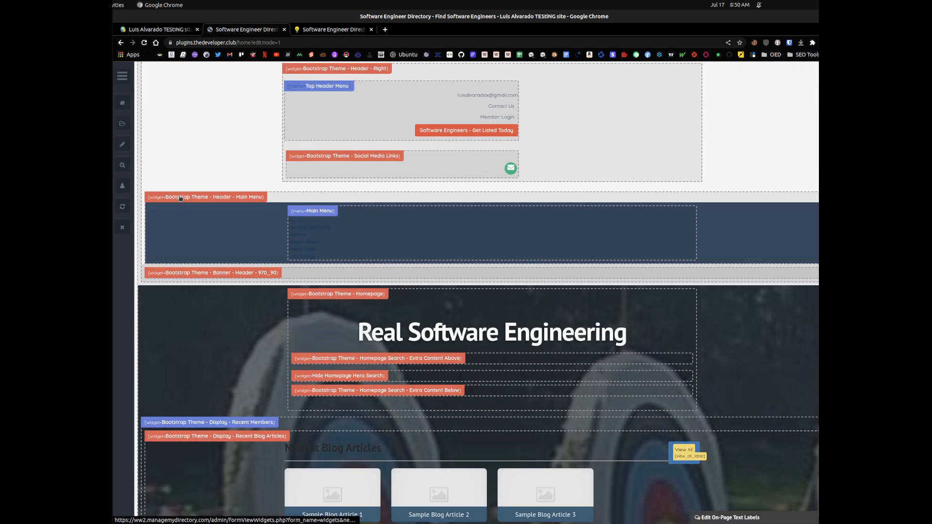
pyautogui.click(232, 198)
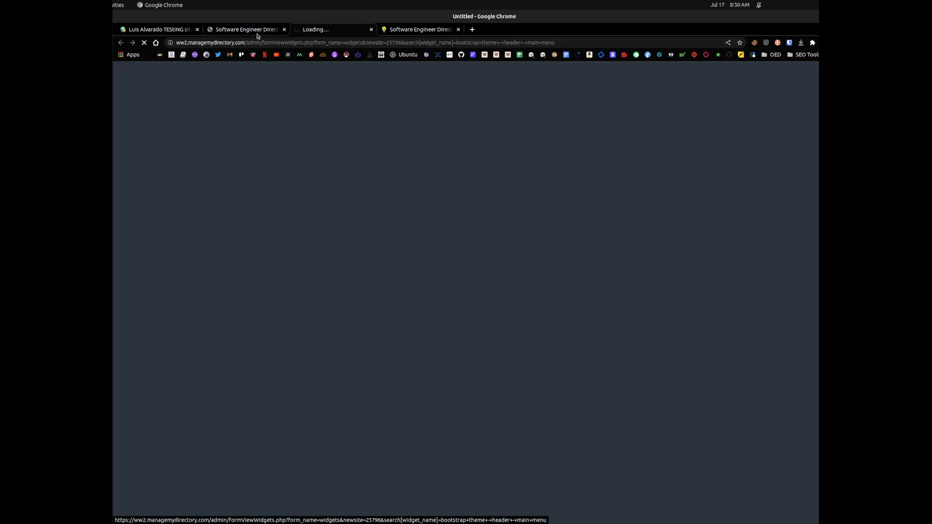
# - Turn off widget edit mode on the public home page and customize the default Bootstrap Theme - Header - Main Menu widget
pyautogui.click(258, 31)
pyautogui.click(124, 166)
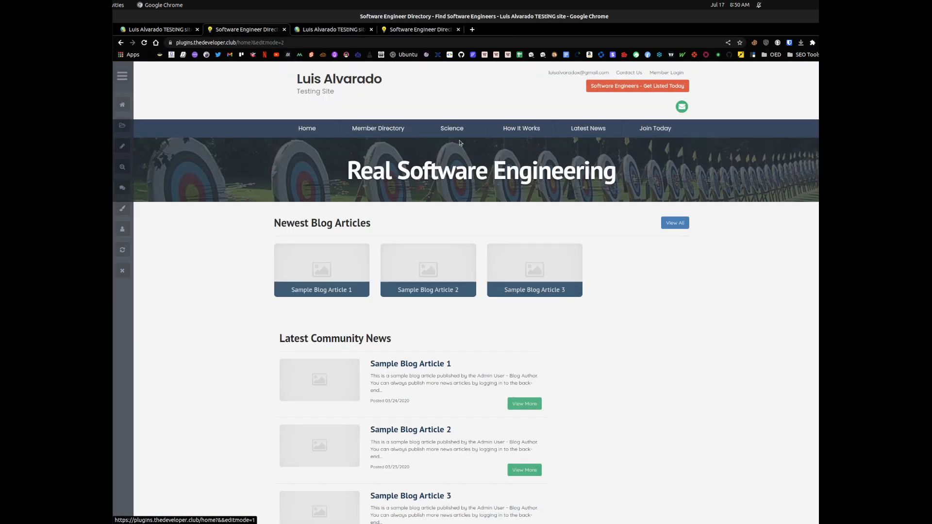
pyautogui.click(320, 29)
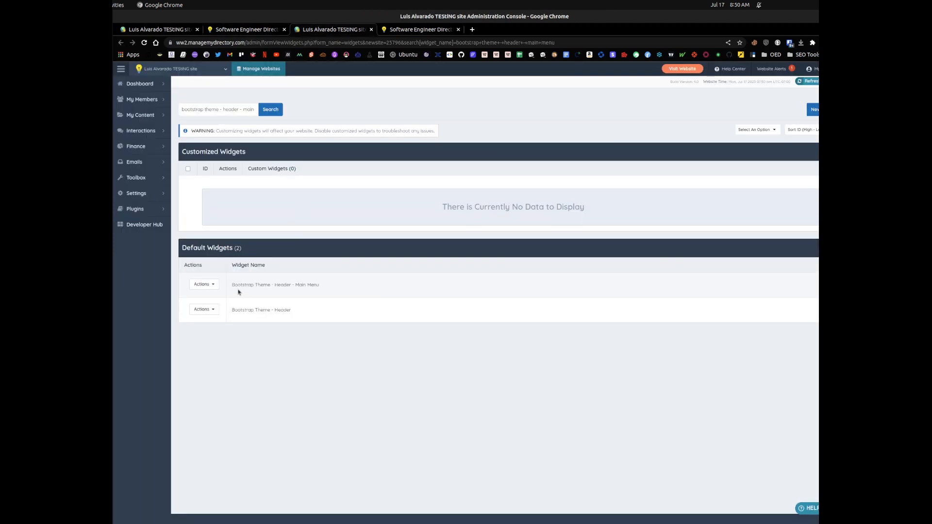
pyautogui.moveTo(237, 285); pyautogui.dragTo(327, 285)
pyautogui.click(179, 285)
pyautogui.click(201, 284)
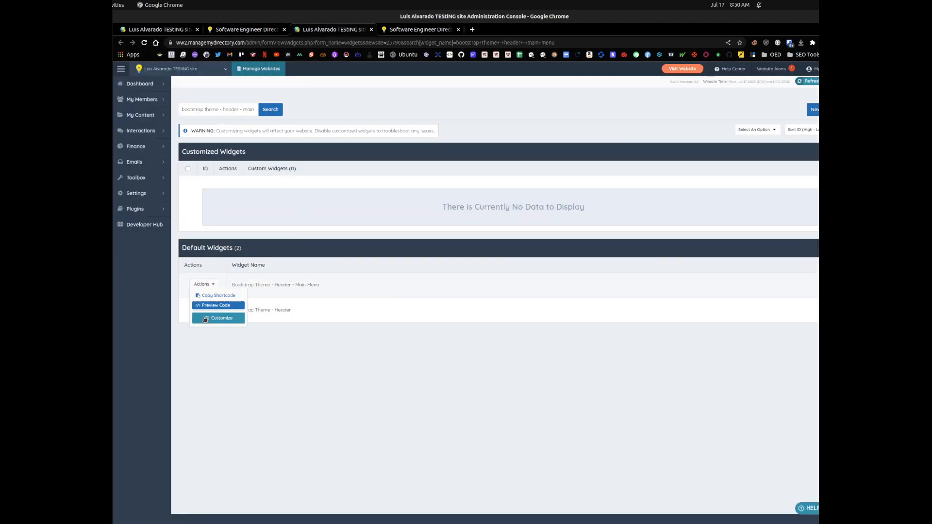
pyautogui.click(208, 319)
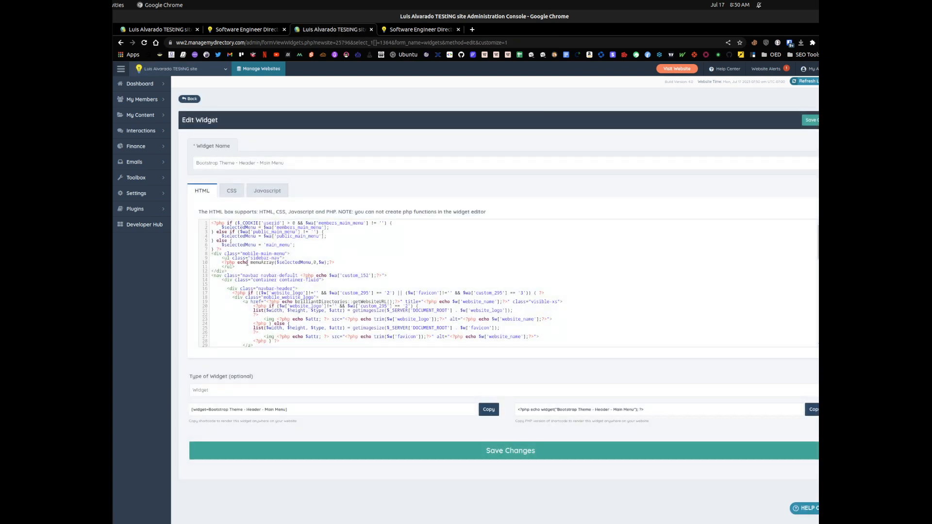
# - Insert several blank lines before the closing PHP tag of the menu selection code in the widget's HTML
pyautogui.moveTo(251, 263); pyautogui.dragTo(275, 264)
pyautogui.click(256, 263)
pyautogui.press('Return')
pyautogui.press('Return')
pyautogui.press('Return')
pyautogui.press('Return')
pyautogui.press('Return')
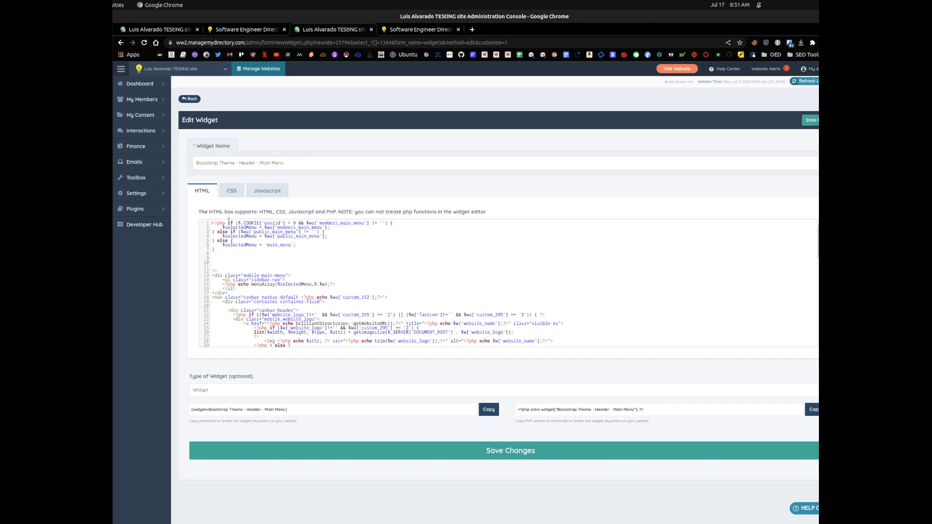
# - Start a condition below the existing menu selection code that compares $_COOKIE['subscription_id'], reusing the user ID condition's opening
pyautogui.moveTo(227, 223); pyautogui.dragTo(285, 224)
pyautogui.hotkey('ctrl', 'c')
pyautogui.click(220, 257)
pyautogui.hotkey('ctrl', 'v')
pyautogui.write('subscrip')
pyautogui.press('Right')
pyautogui.press('Right')
pyautogui.press('Right')
pyautogui.press('Left')
pyautogui.write('==')
# - Look up the Premium plan's ID in the membership plans, opened in a separate tab, and return to the widget code
pyautogui.click(152, 32)
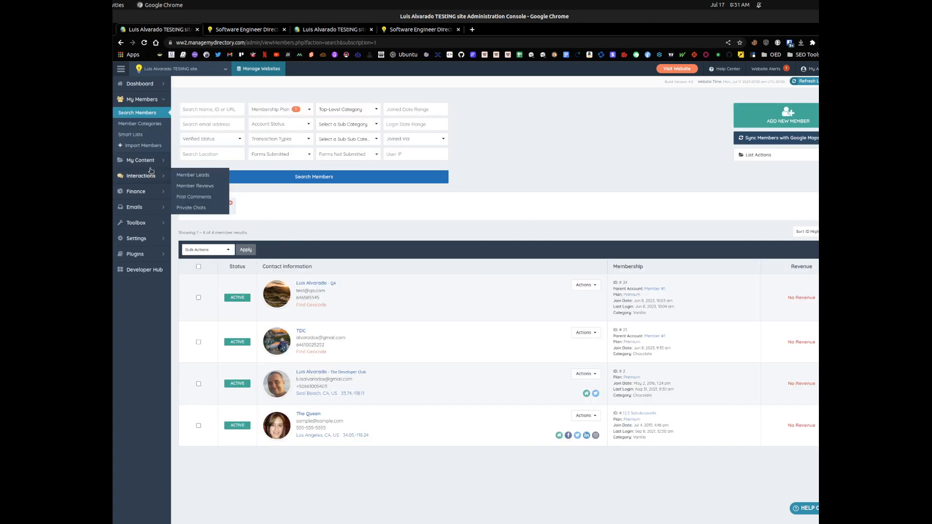
pyautogui.moveTo(143, 192)
pyautogui.middleClick(206, 191)
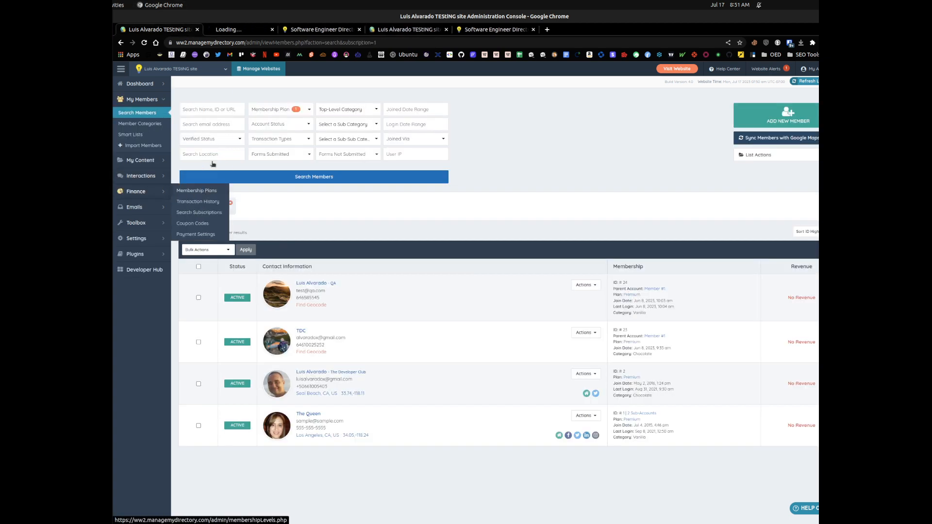
pyautogui.click(246, 30)
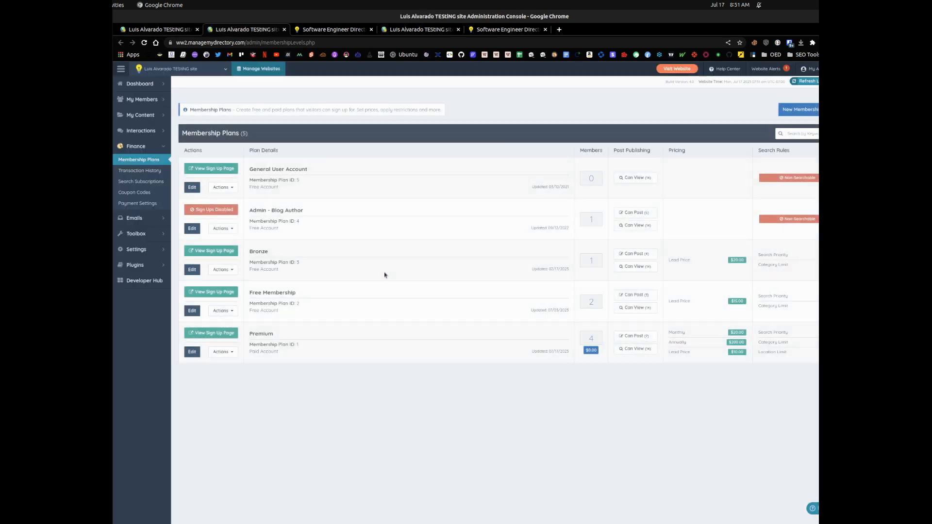
pyautogui.moveTo(290, 345); pyautogui.dragTo(325, 345)
pyautogui.click(321, 344)
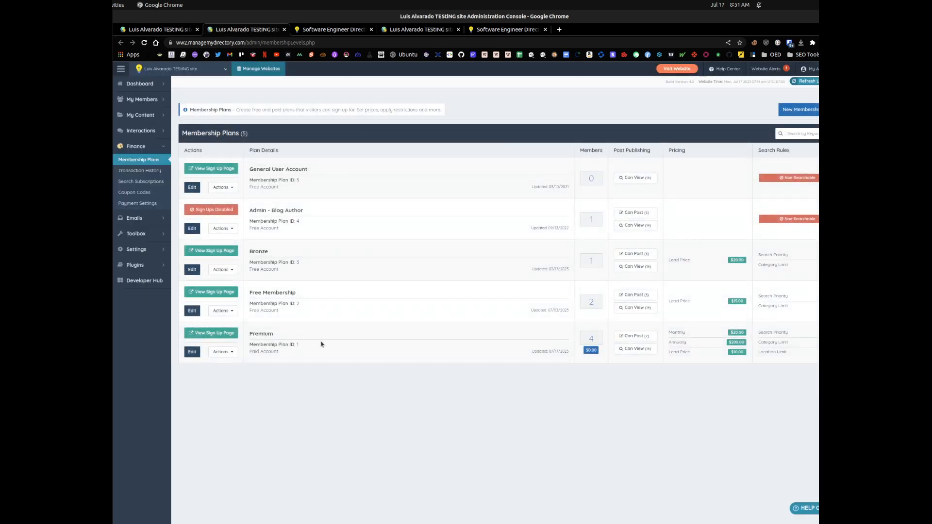
pyautogui.click(157, 30)
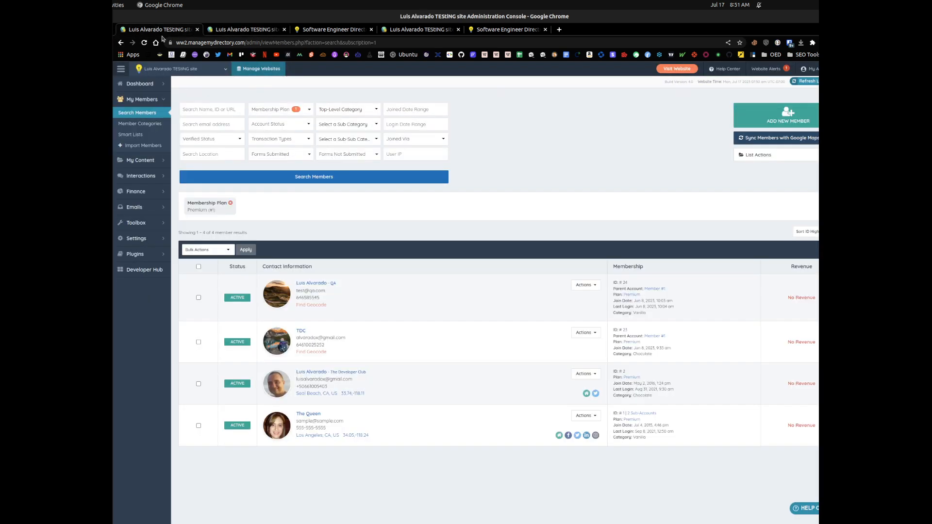
pyautogui.click(403, 31)
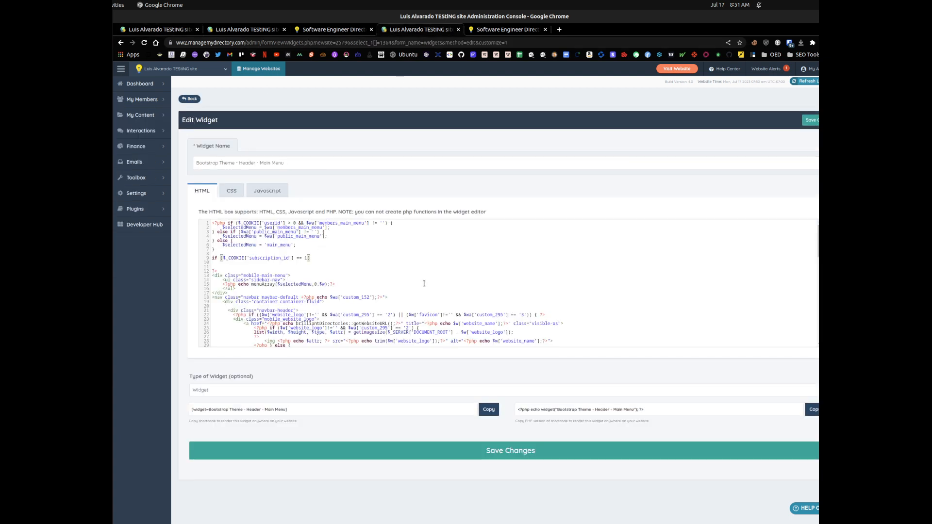
# - Complete the subscription_id == 1 condition with a block that sets $selectedMenu = 'premium_menu'
pyautogui.write(') {')
pyautogui.press('Return')
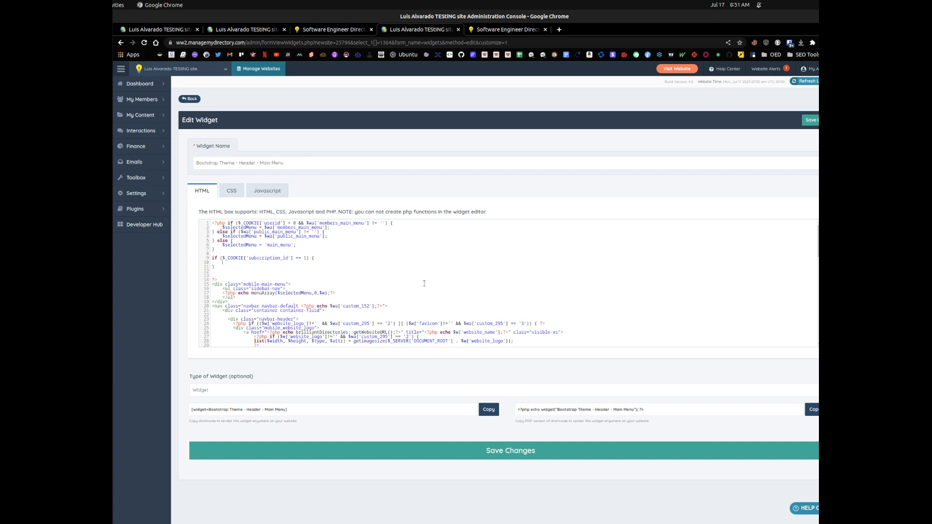
pyautogui.write("$selectedMenu = 'main_menu';")
pyautogui.write('premium')
pyautogui.press('Down')
pyautogui.press('Up')
pyautogui.press('Up')
pyautogui.press('End')
pyautogui.write('else')
pyautogui.press('BackSpace')
pyautogui.press('BackSpace')
pyautogui.press('BackSpace')
pyautogui.press('BackSpace')
pyautogui.press('BackSpace')
# - Add an else if ($_COOKIE['subscription_id'] == 1) { branch after the closing brace of the Premium condition
pyautogui.press('Down')
pyautogui.press('Down')
pyautogui.press('Down')
pyautogui.press('Up')
pyautogui.write('else')
pyautogui.write("if ($_COOKIE['subscription_id'] == 1) {")
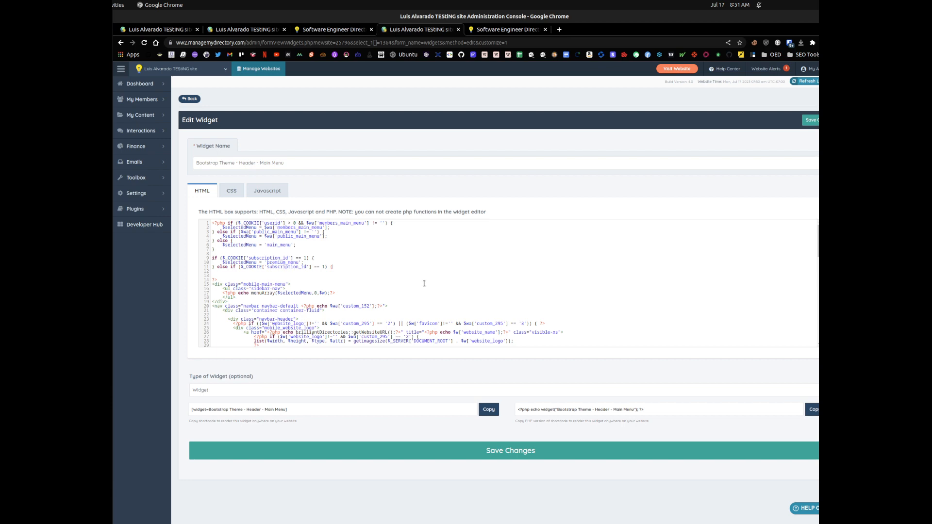
# - Check the Bronze plan's ID in the membership plans and set the else if branch's subscription_id value to 3
pyautogui.click(245, 29)
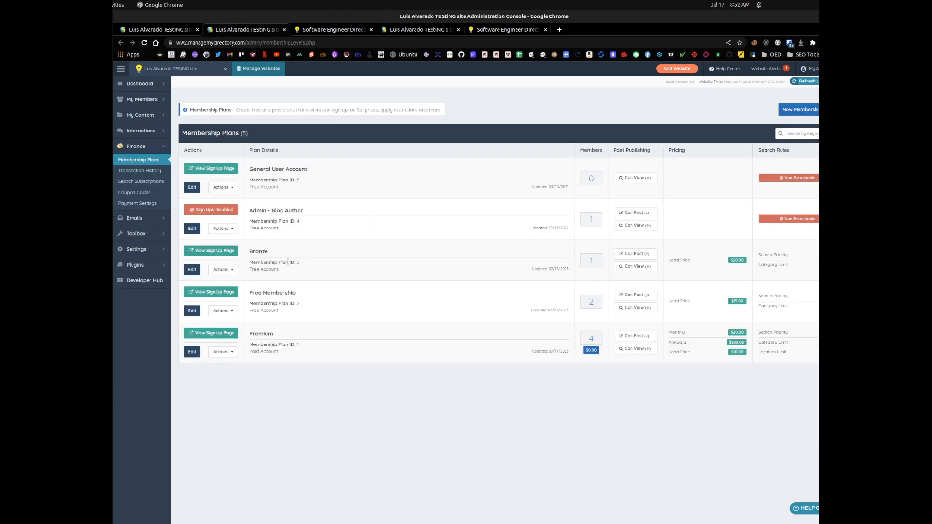
pyautogui.click(161, 30)
pyautogui.click(420, 30)
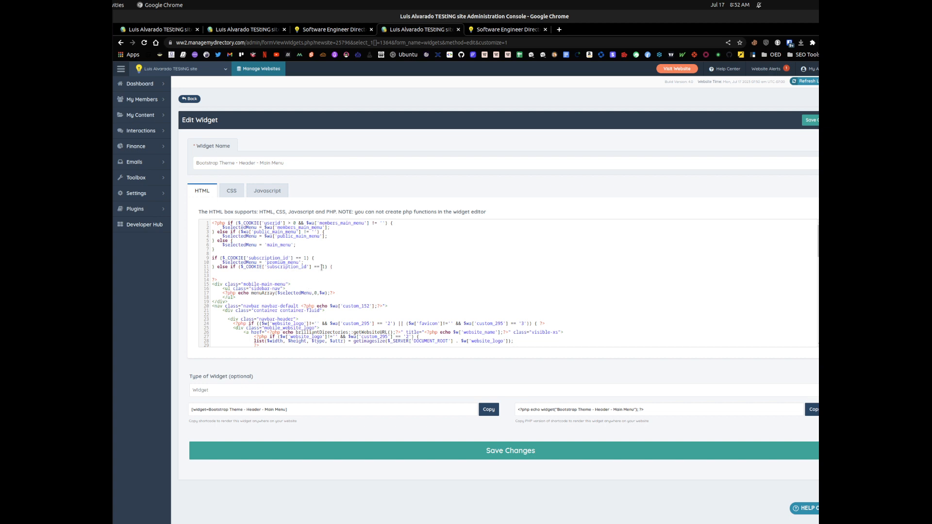
pyautogui.press('Delete')
pyautogui.write('3')
# - Set $selectedMenu = 'bronze_menu' inside the else if branch and close the branch with a brace
pyautogui.write("$selectedMenu = 'premium_menu';")
pyautogui.press('Home')
pyautogui.press('Tab')
pyautogui.write('}')
pyautogui.hotkey('shift', 'Tab')
pyautogui.press('Delete')
pyautogui.press('Delete')
pyautogui.press('Delete')
pyautogui.write('bronze')
# - Highlight the new plan conditions, save the customized widget and refresh the website from the admin
pyautogui.hotkey('shift', 'Down')
pyautogui.hotkey('shift', 'Down')
pyautogui.hotkey('shift', 'Down')
pyautogui.hotkey('shift', 'Down')
pyautogui.hotkey('shift', 'Down')
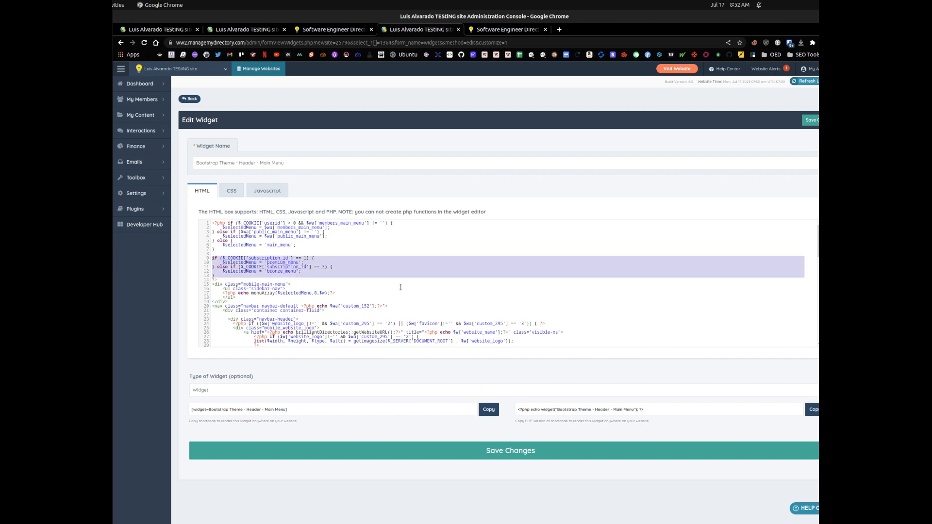
pyautogui.hotkey('ctrl', 's')
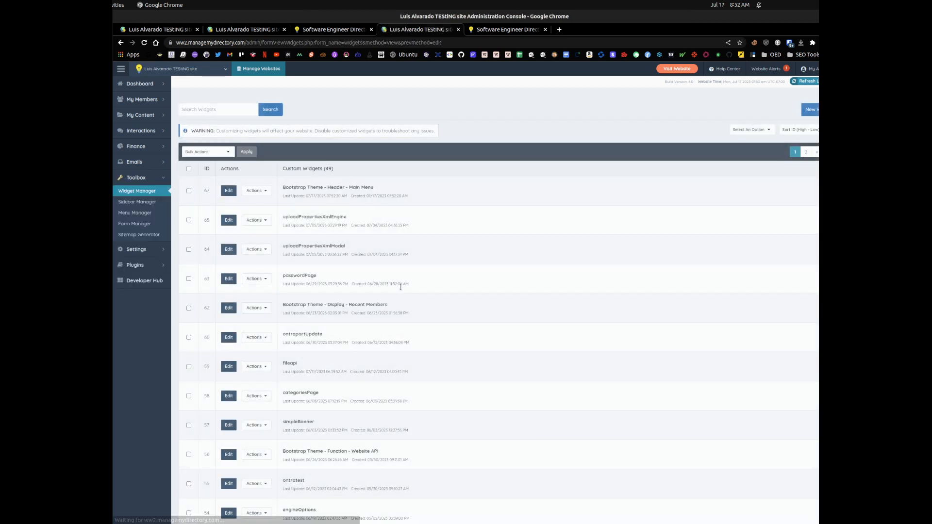
pyautogui.click(814, 81)
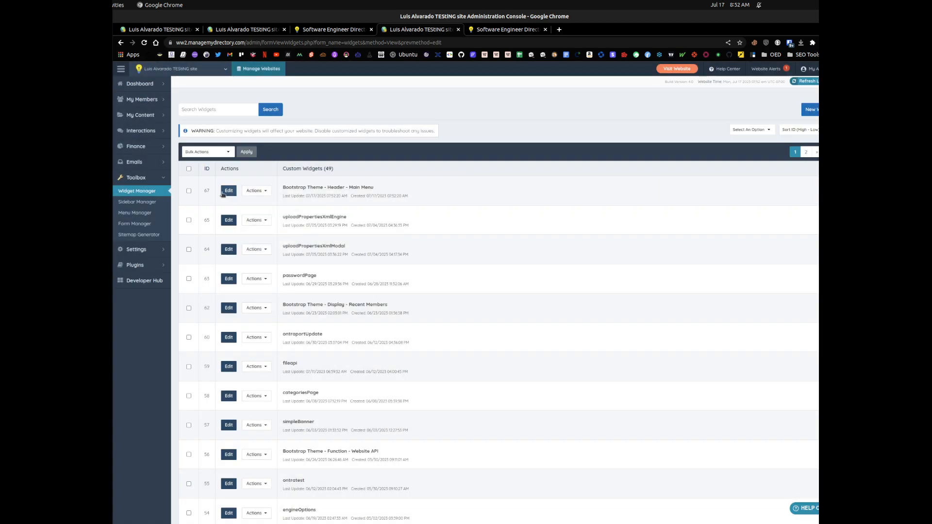
# - Reopen the Header - Main Menu widget to review its plan conditions, and check the membership plans and logged-out home page menu
pyautogui.click(225, 193)
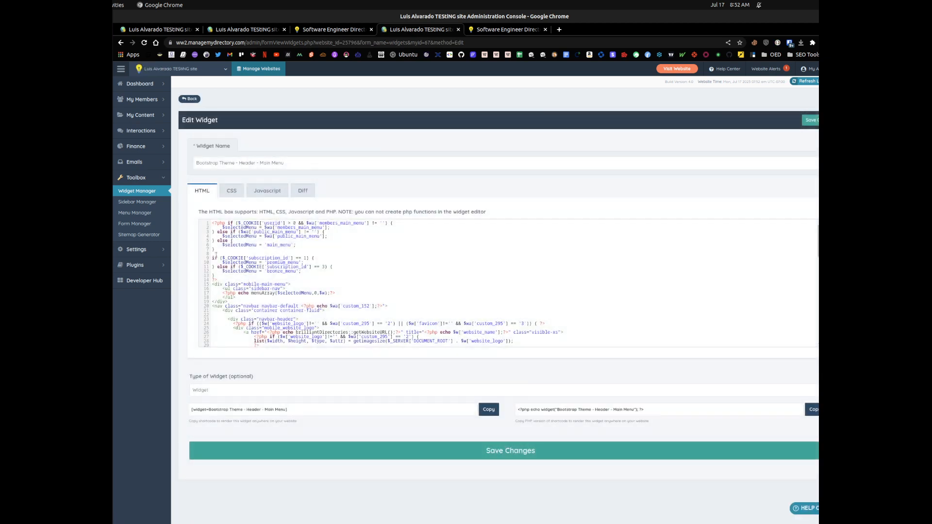
pyautogui.moveTo(213, 257); pyautogui.dragTo(228, 275)
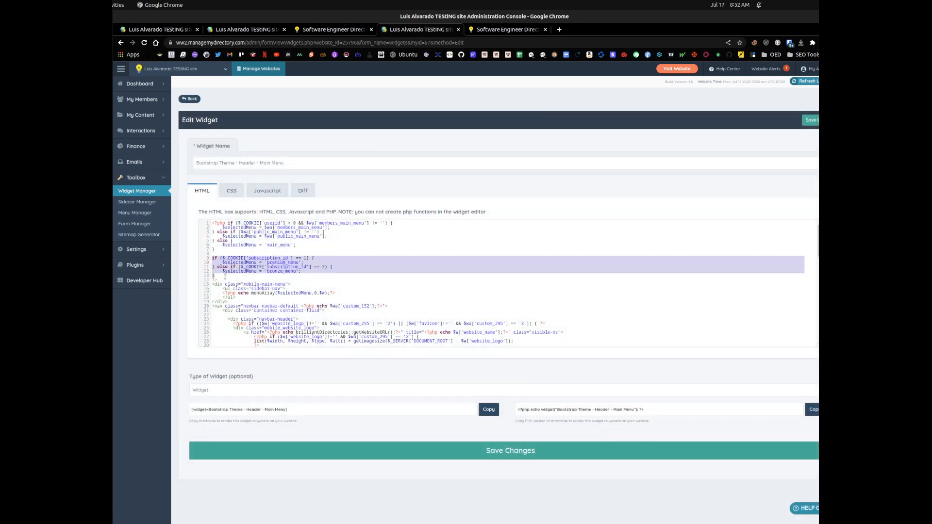
pyautogui.click(338, 271)
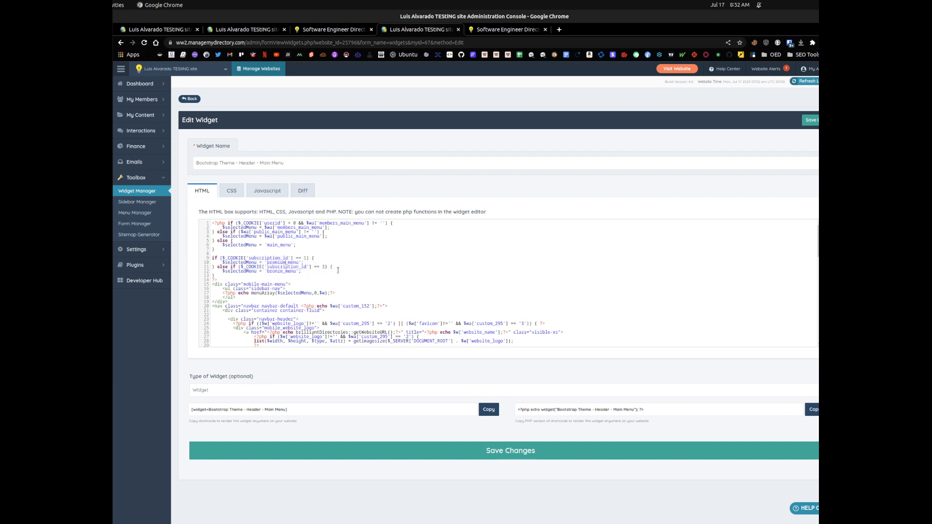
pyautogui.click(239, 29)
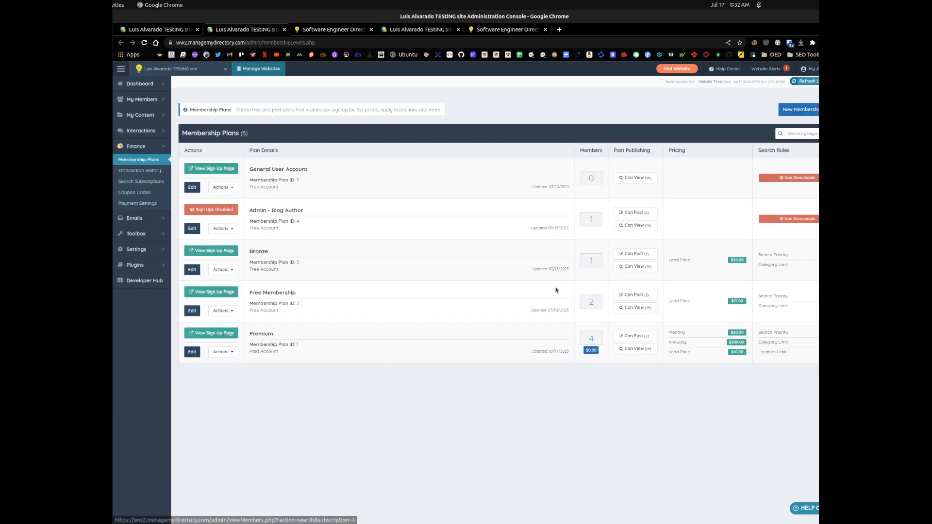
pyautogui.click(498, 29)
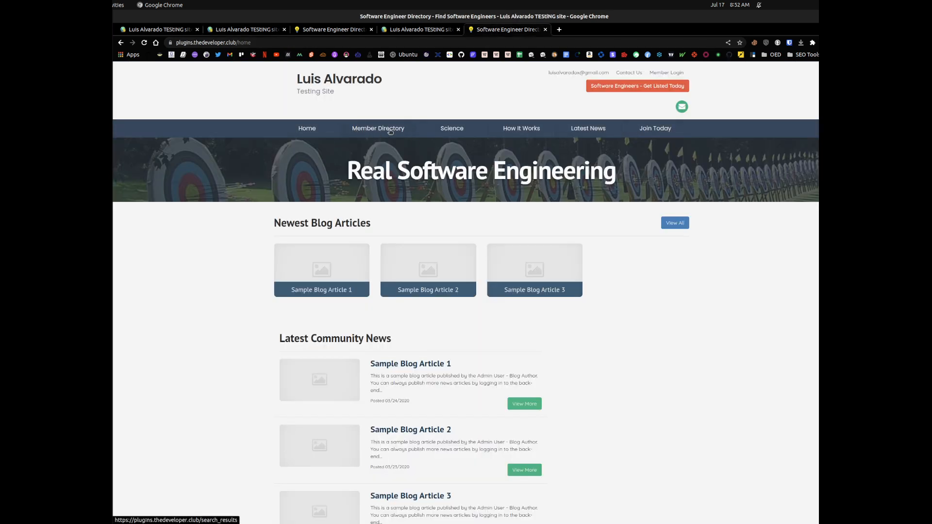
pyautogui.click(391, 28)
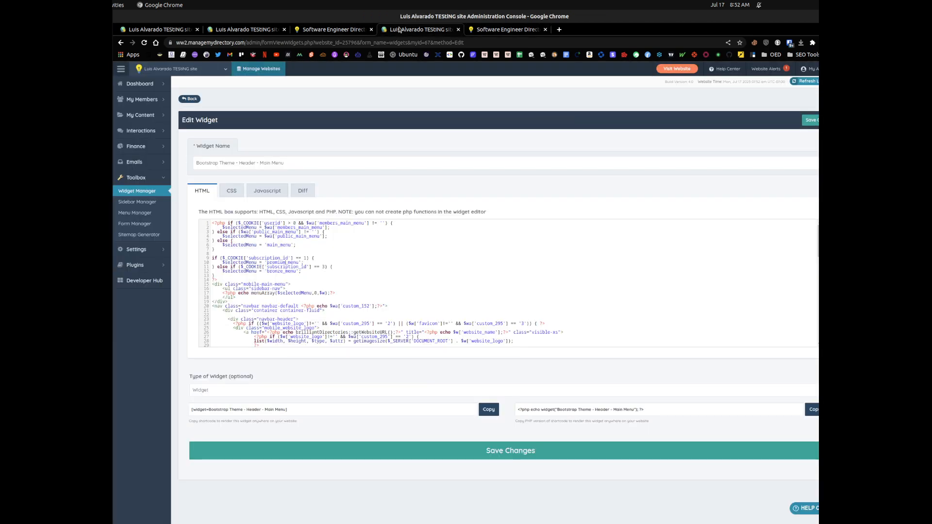
# - Log in as the last member in the Premium list and compare the dashboard's main menu with the logged-out home page
pyautogui.click(247, 31)
pyautogui.click(590, 337)
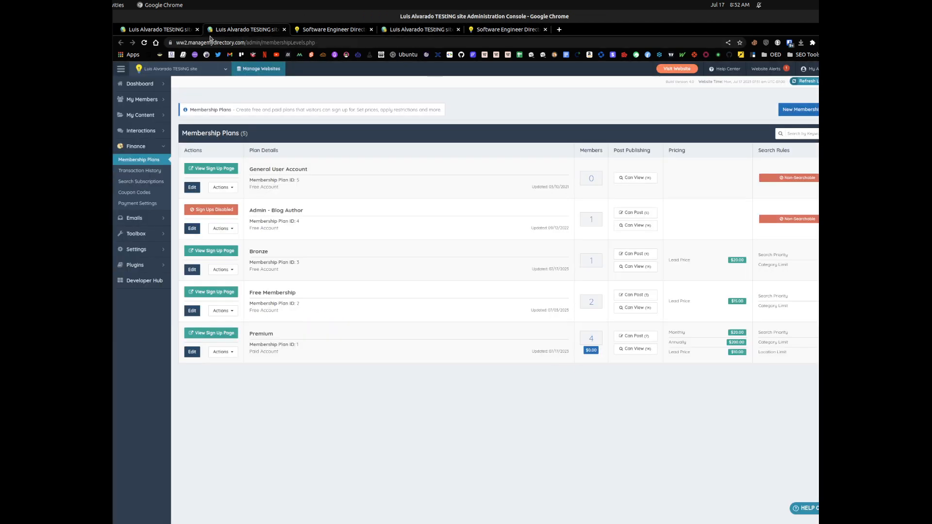
pyautogui.click(587, 415)
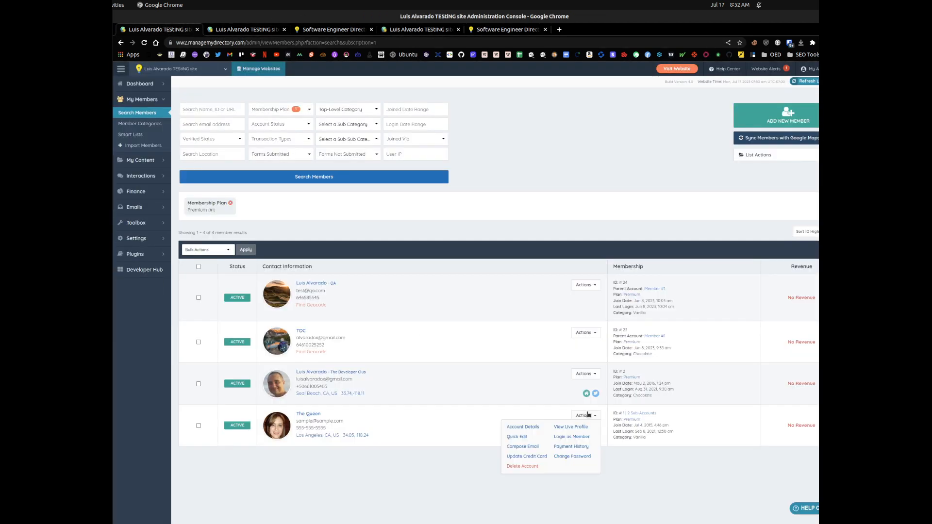
pyautogui.click(570, 437)
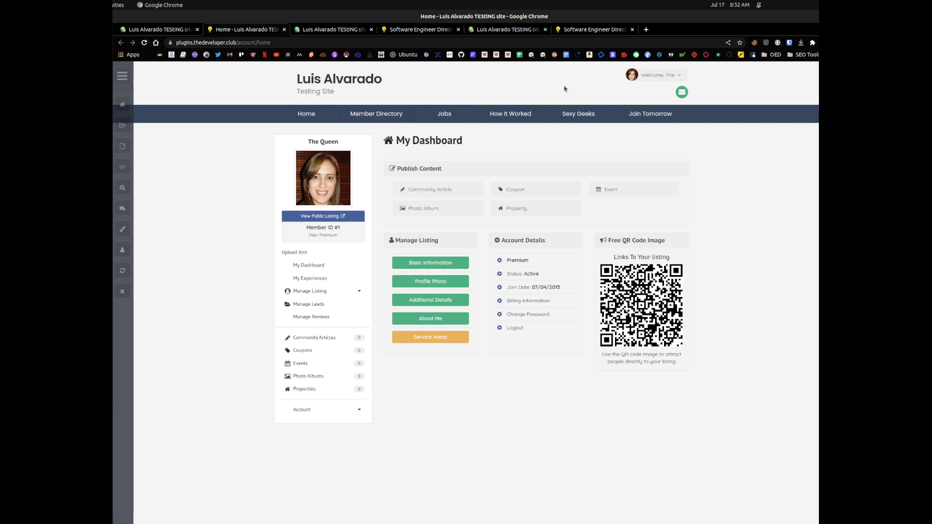
pyautogui.click(574, 28)
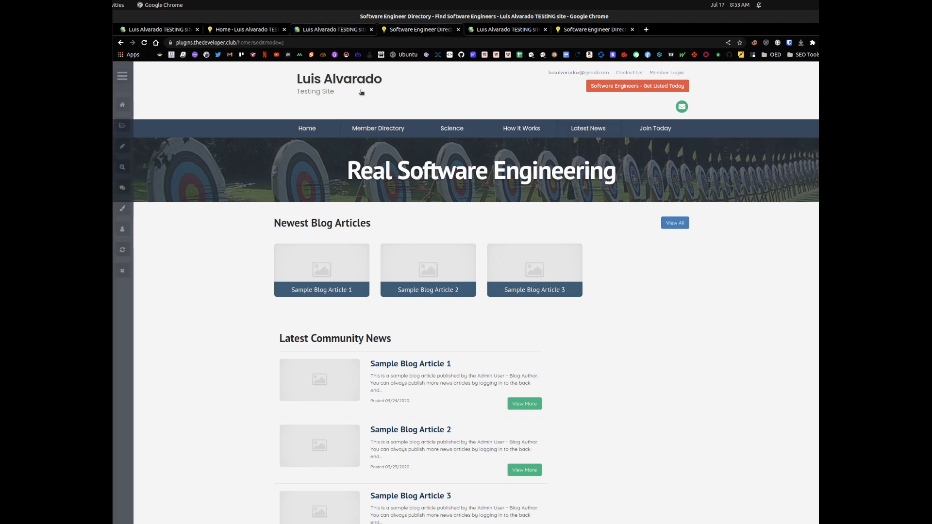
pyautogui.hotkey('ctrl', 'pageup')
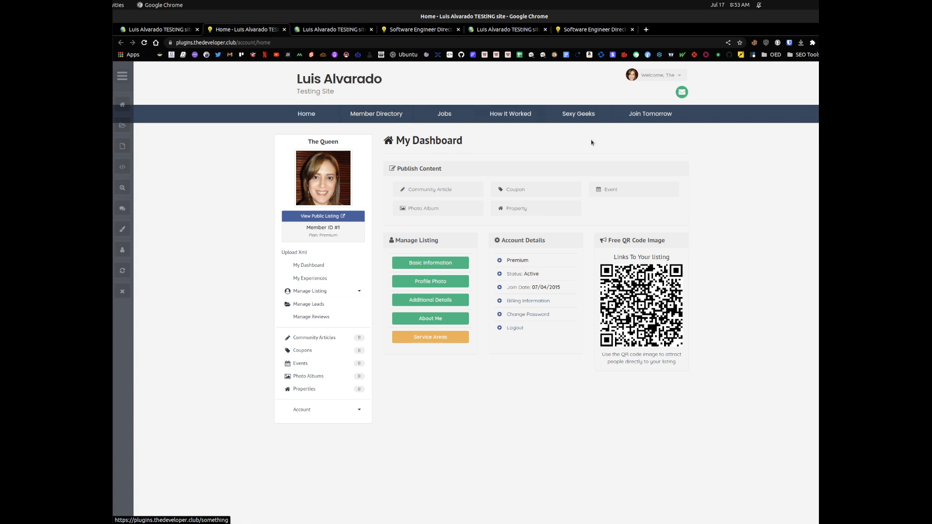
# - List the members on the Bronze plan and log in to the site as the Bronze member
pyautogui.click(304, 30)
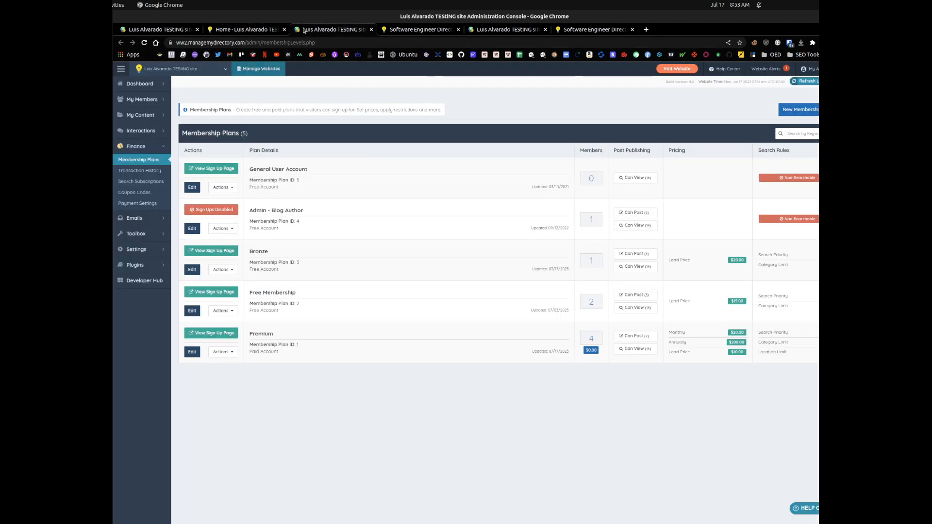
pyautogui.click(595, 263)
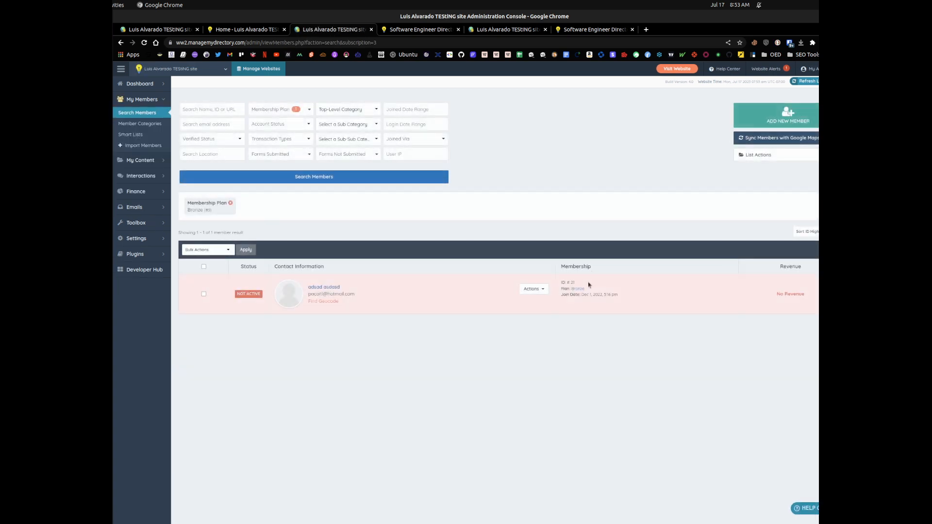
pyautogui.click(530, 289)
pyautogui.click(520, 310)
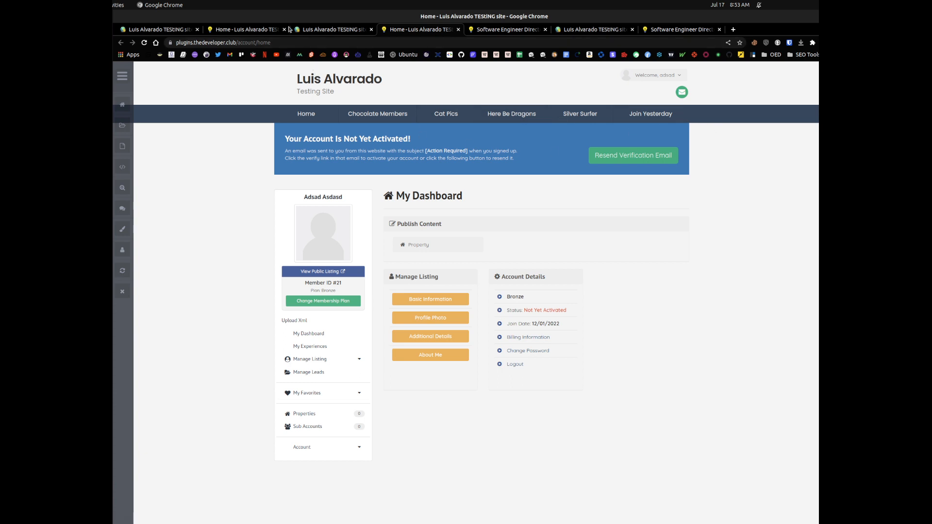
# - Return to the admin's Bronze member list and open the Menu Manager to view the custom menus
pyautogui.click(316, 29)
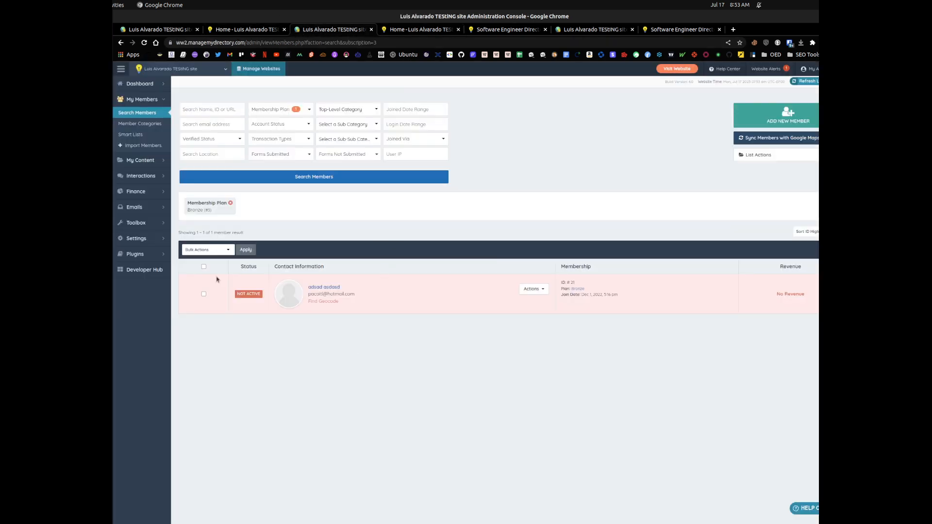
pyautogui.moveTo(141, 223)
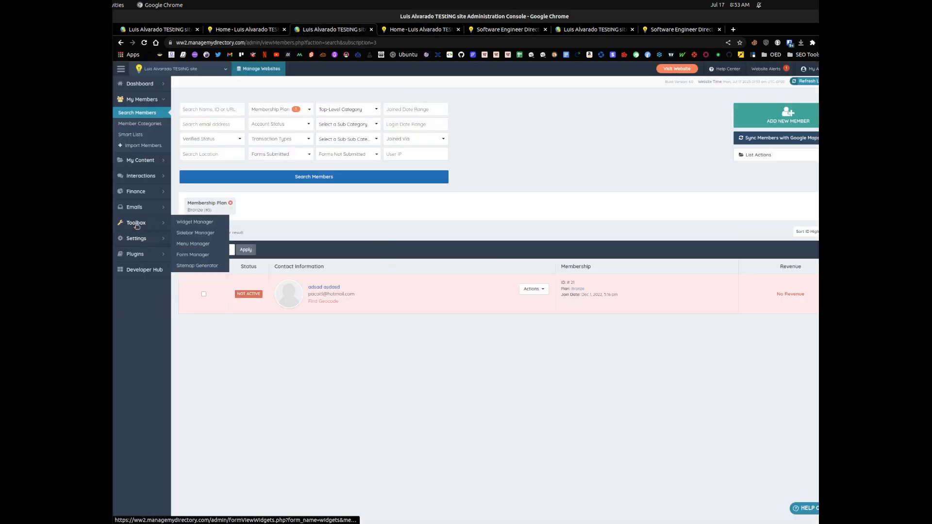
pyautogui.click(197, 248)
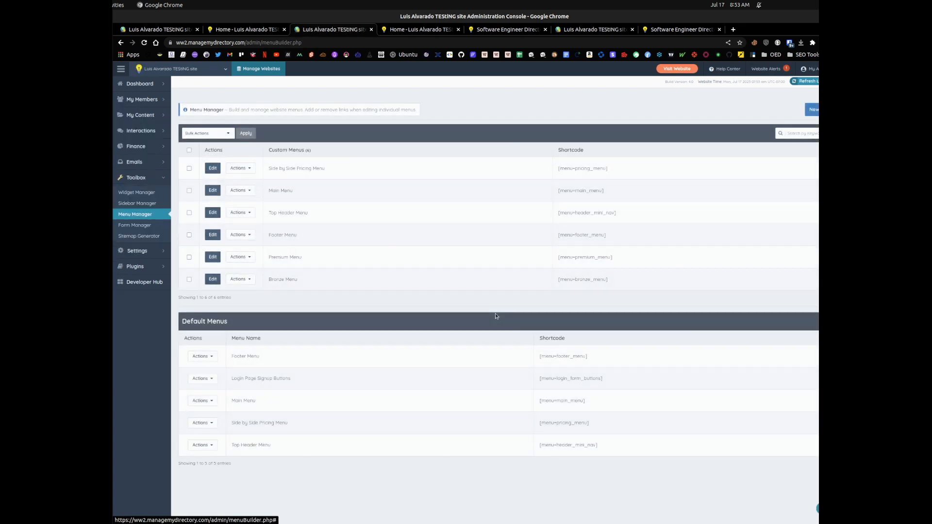
# - In the Bronze Menu, nest Here Be Dragons under Cat Pics and Silver Surfer under Here Be Dragons, and save the changes
pyautogui.click(213, 283)
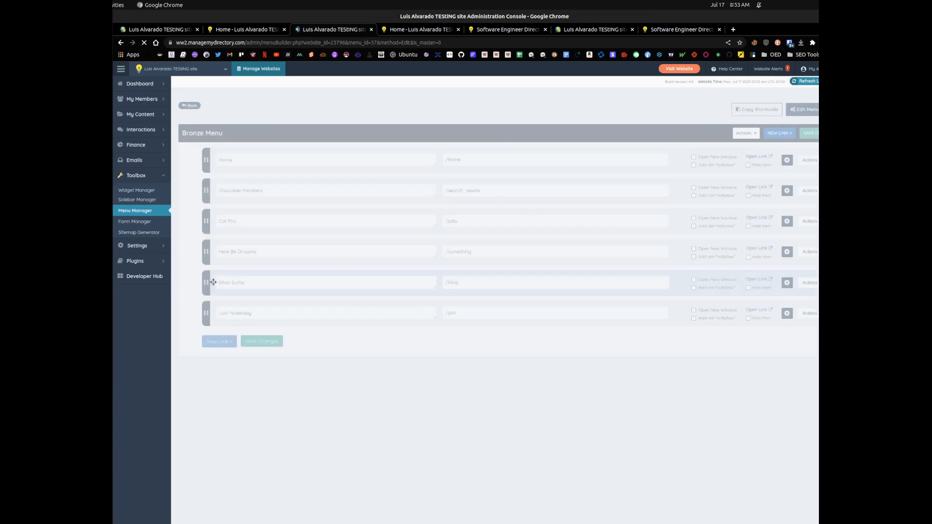
pyautogui.moveTo(206, 252); pyautogui.dragTo(214, 254)
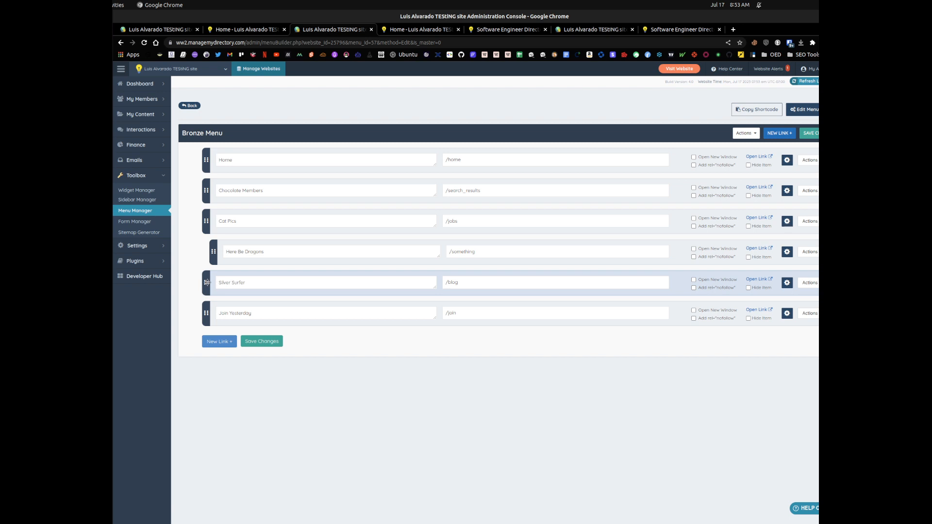
pyautogui.moveTo(206, 283); pyautogui.dragTo(221, 283)
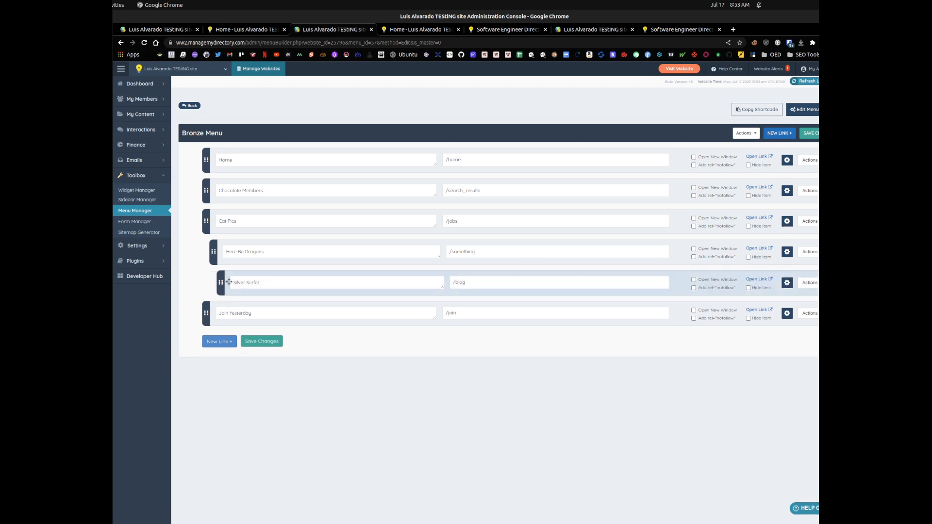
pyautogui.click(258, 341)
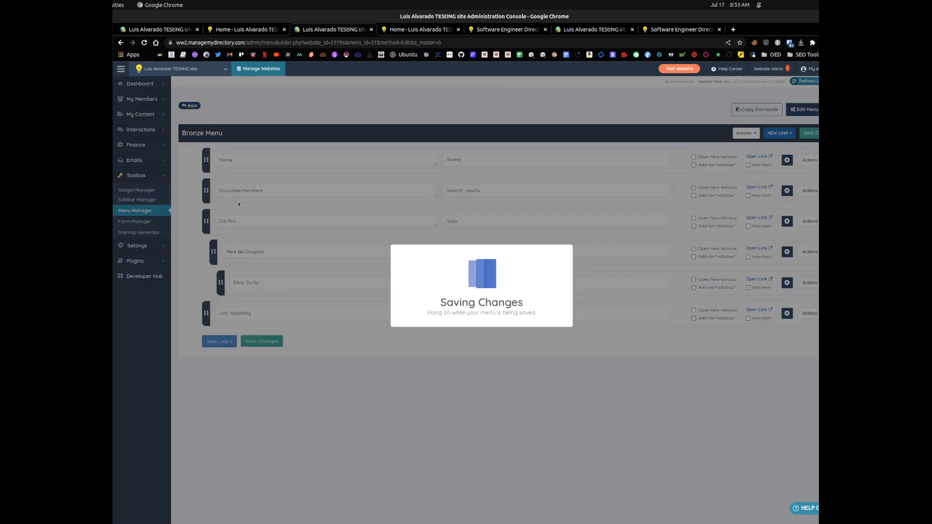
# - Reload the site's home page as the Bronze member and check the submenu under Cat Pics
pyautogui.click(647, 32)
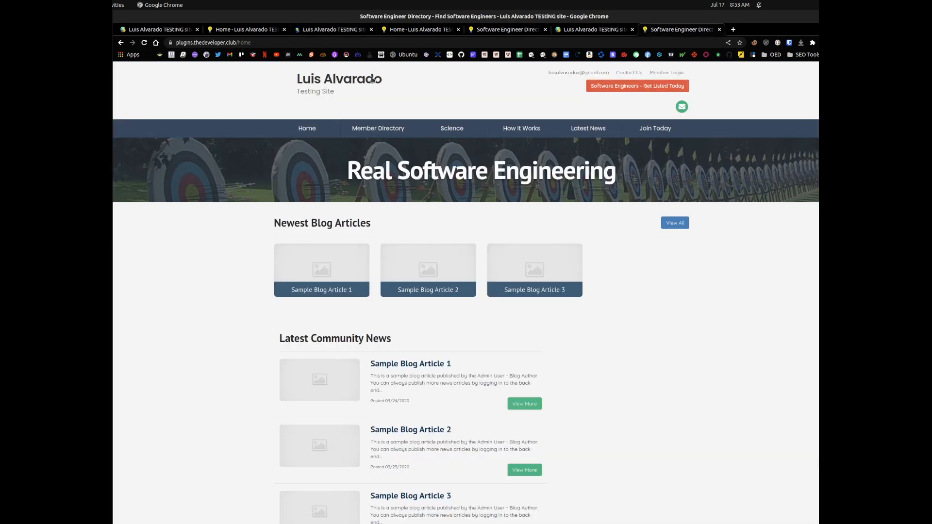
pyautogui.click(144, 43)
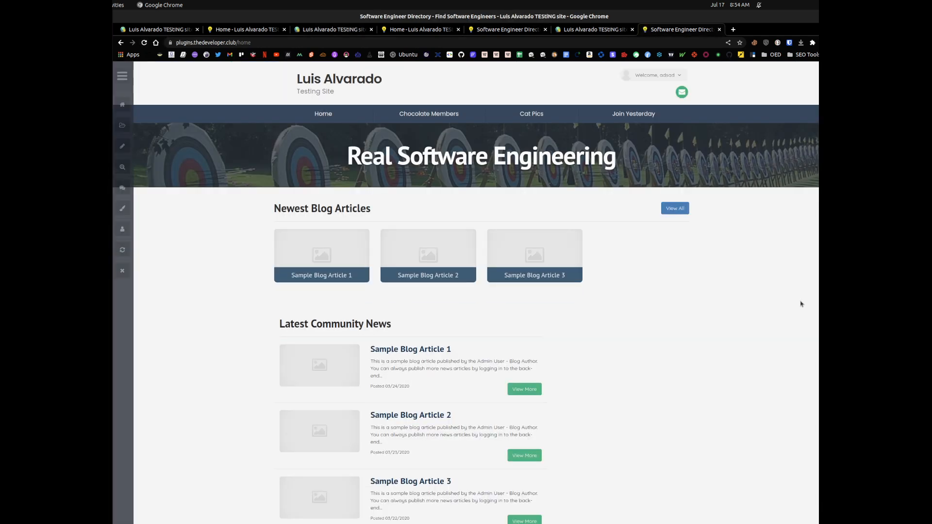
pyautogui.moveTo(533, 115)
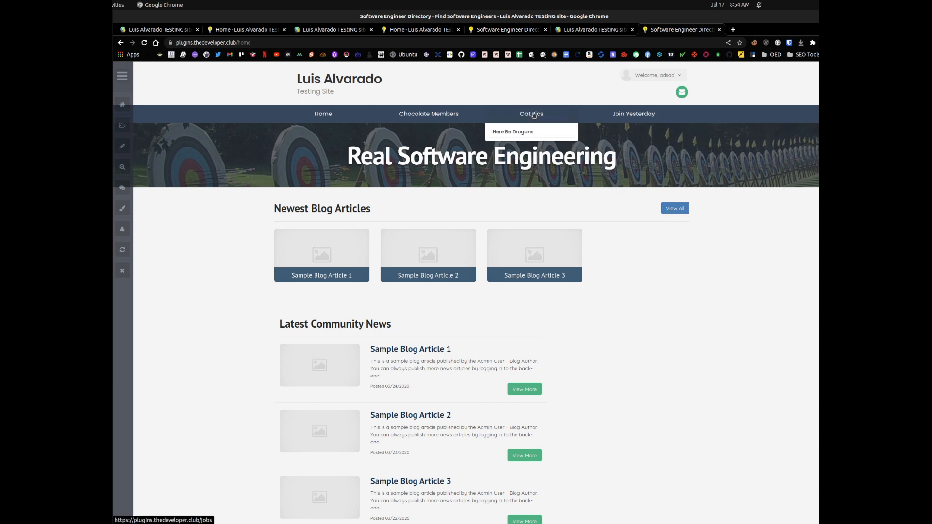
pyautogui.moveTo(518, 132)
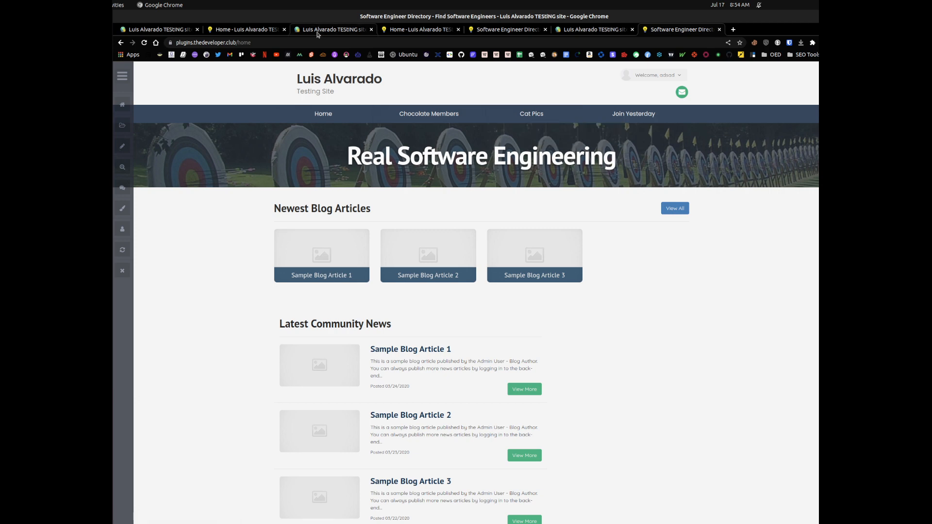
# - Go back to the admin's Bronze Menu editor and return to the Menu Manager's list of custom menus
pyautogui.hotkey('ctrl', 'pageup')
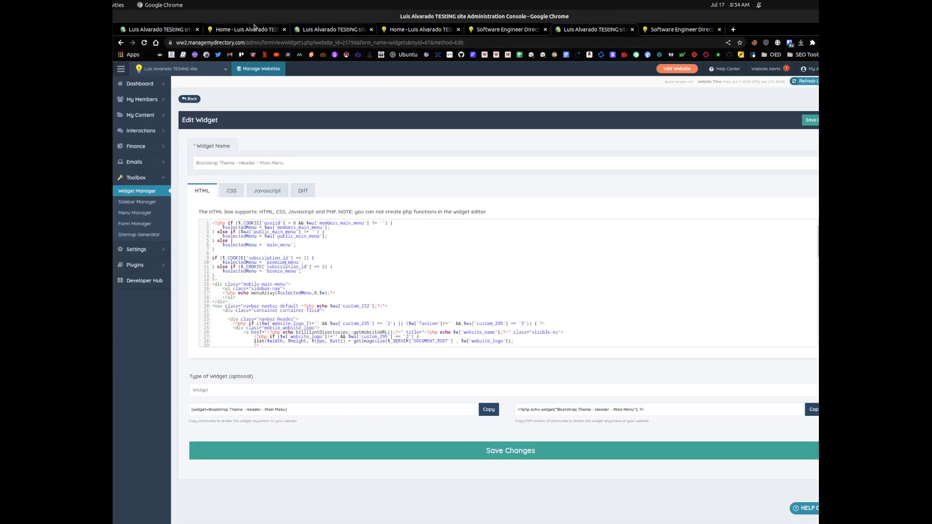
pyautogui.click(328, 27)
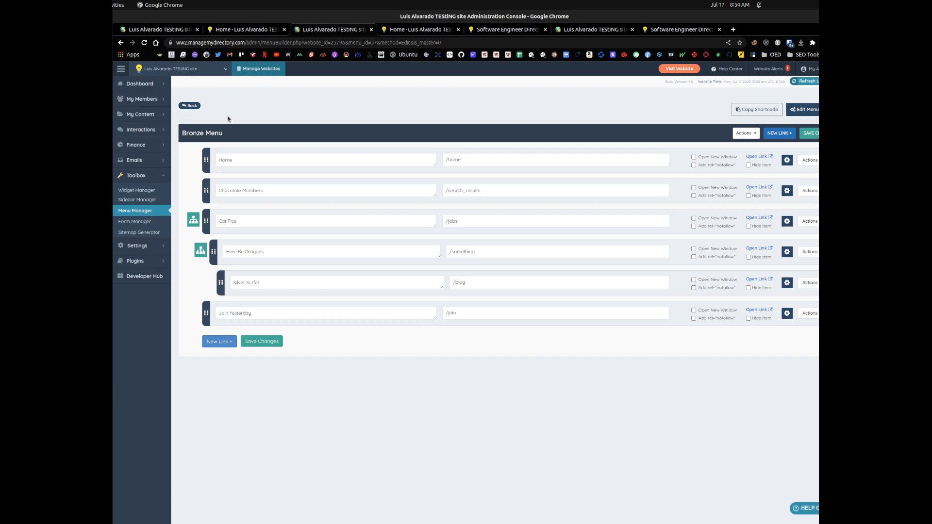
pyautogui.click(144, 214)
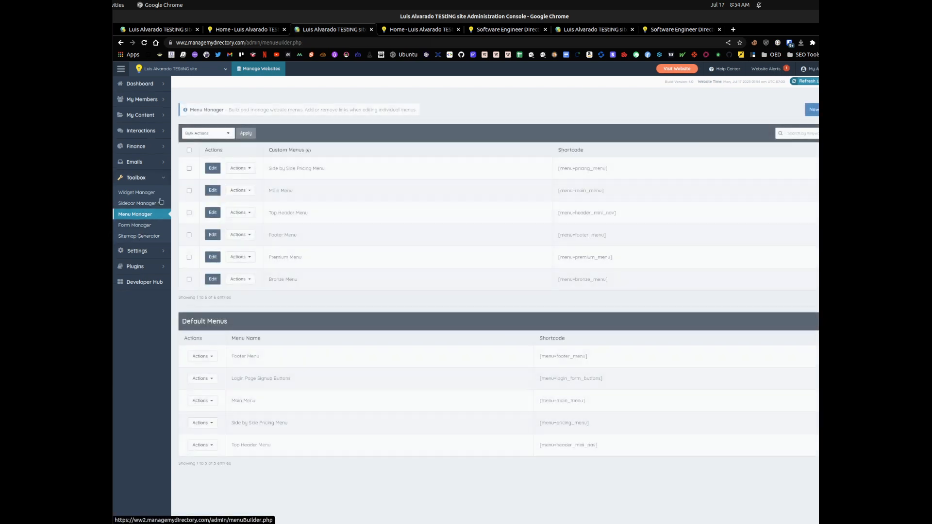
# - Review the subscription_id conditions that select premium_menu and bronze_menu in the Header - Main Menu widget's HTML code
pyautogui.click(158, 29)
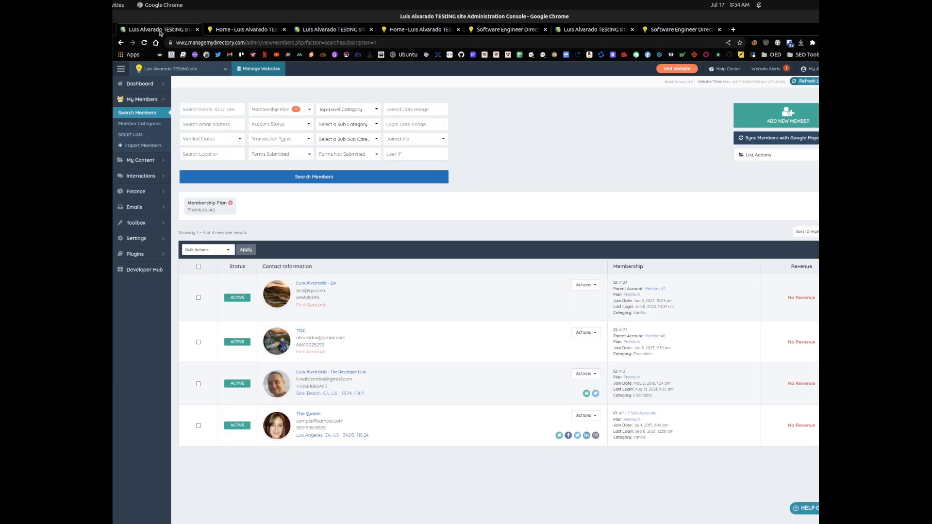
pyautogui.click(583, 30)
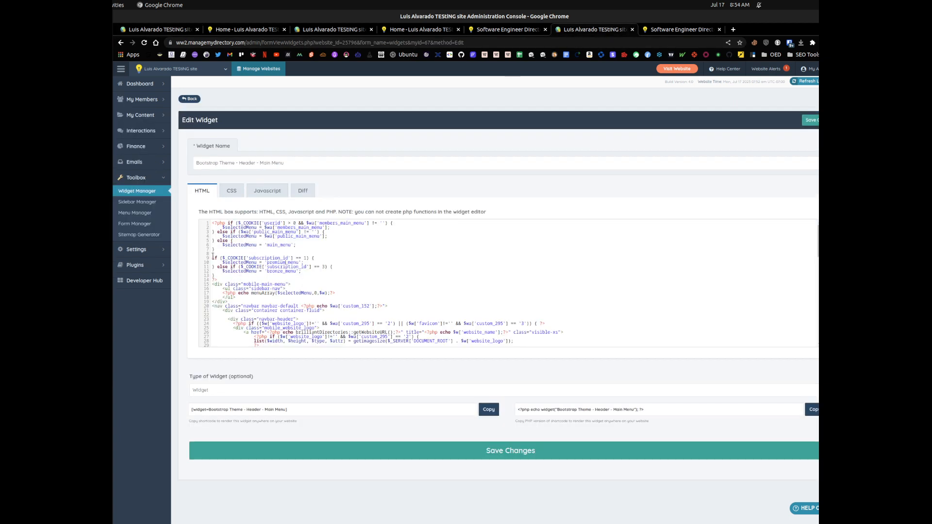
pyautogui.moveTo(212, 255); pyautogui.dragTo(330, 267)
pyautogui.click(272, 271)
pyautogui.moveTo(265, 271); pyautogui.dragTo(298, 267)
pyautogui.click(302, 268)
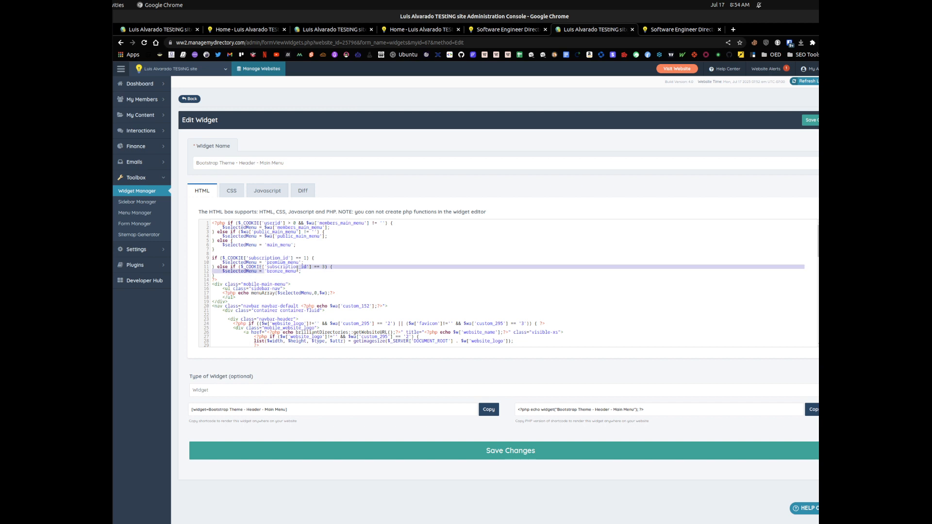
# - Open the Premium Menu for editing and check its system name in the menu settings, leaving them unsaved
pyautogui.click(311, 29)
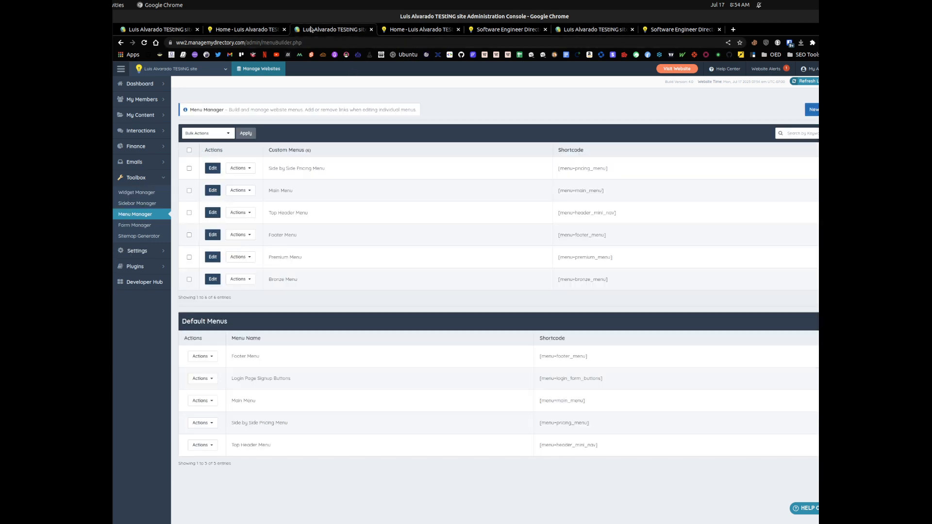
pyautogui.click(217, 258)
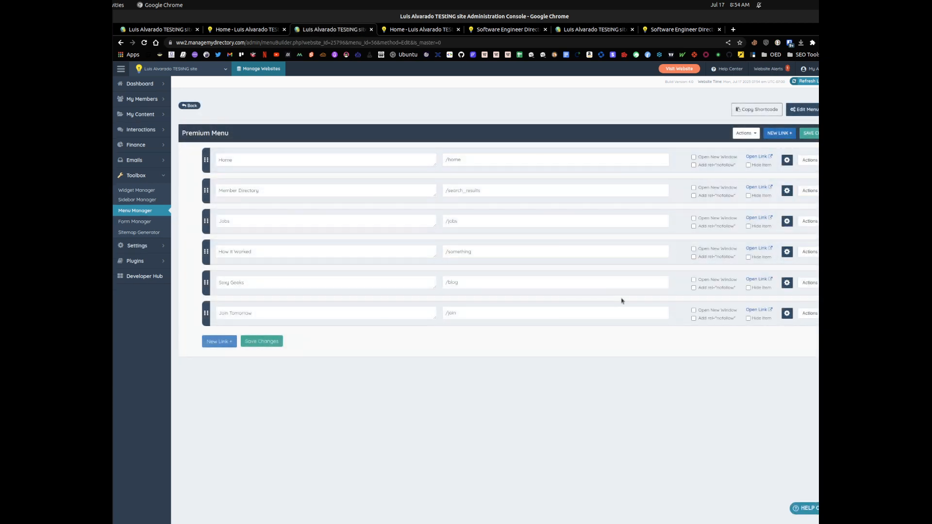
pyautogui.click(805, 109)
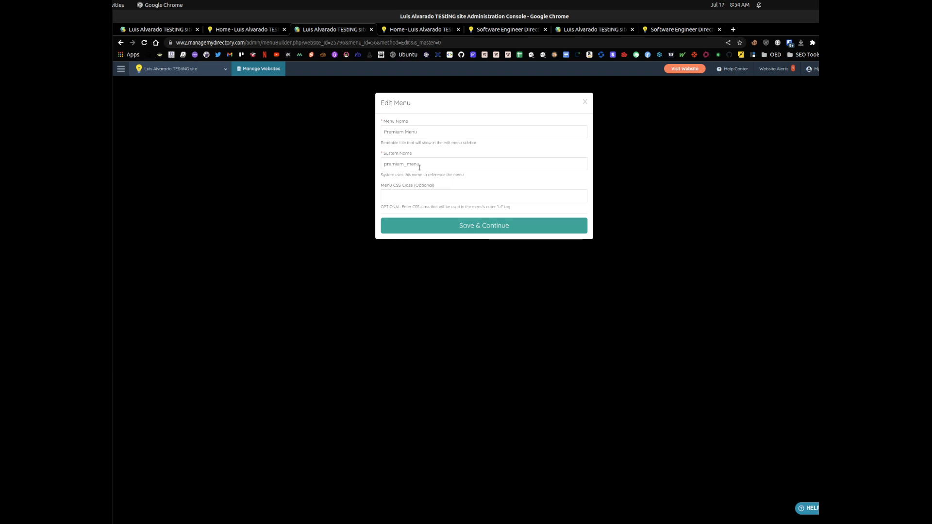
pyautogui.click(249, 141)
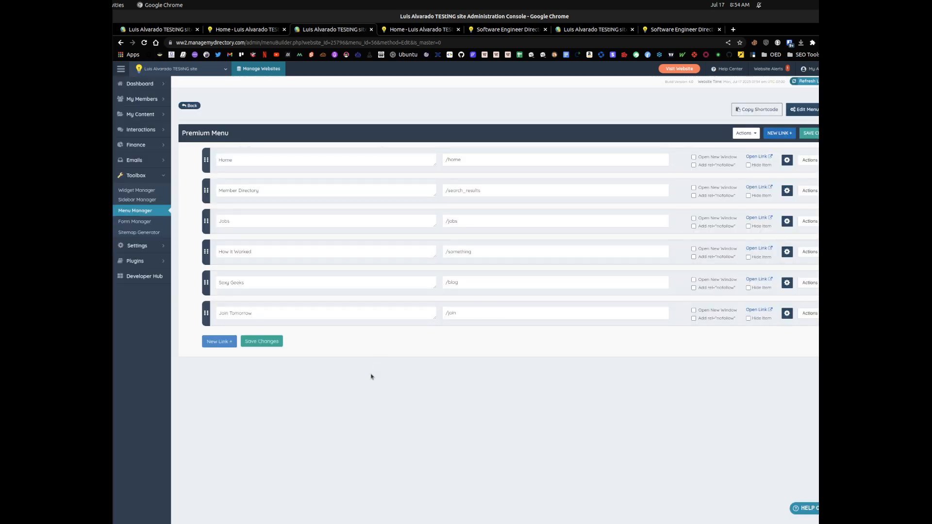
# - Return to the Menu Manager's list and examine the Main Menu, Premium Menu and Bronze Menu entries
pyautogui.click(141, 212)
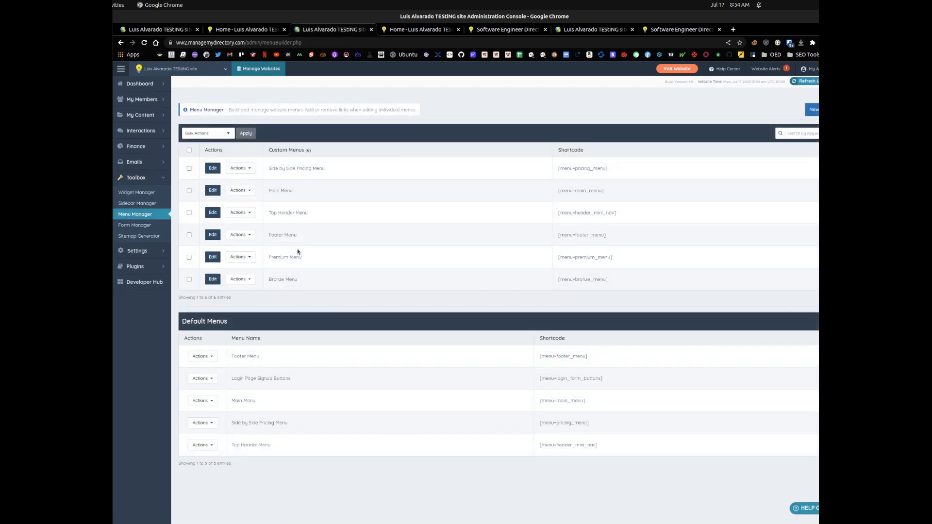
pyautogui.moveTo(268, 257); pyautogui.dragTo(298, 280)
pyautogui.moveTo(268, 189); pyautogui.dragTo(329, 198)
pyautogui.moveTo(269, 257); pyautogui.dragTo(335, 283)
pyautogui.click(389, 261)
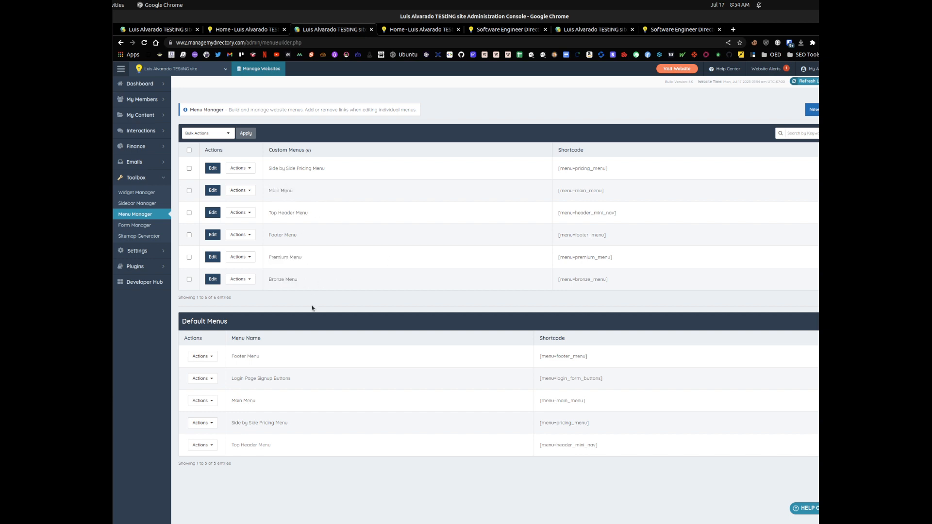